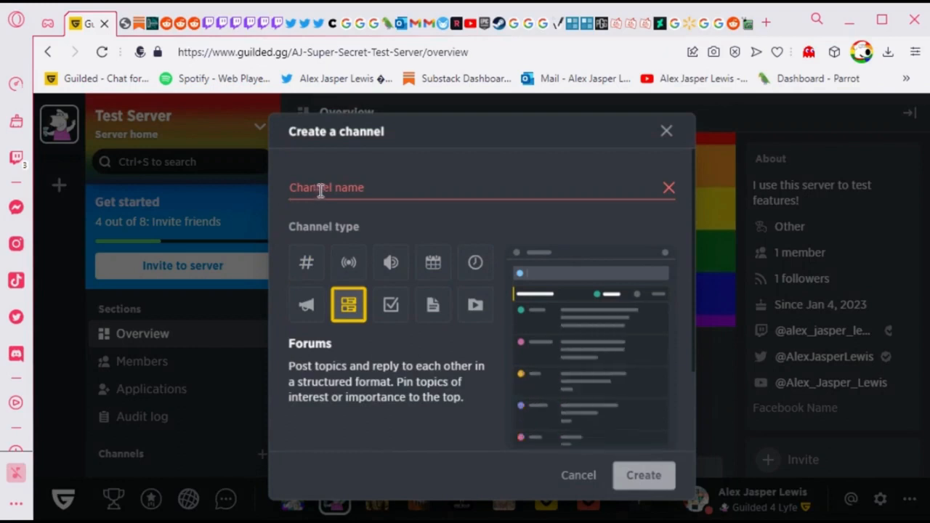
Step: Create a forums channel named "Modmail"
{"action": "left_click", "coordinate": [320, 190]}
{"action": "type", "text": "Modmail"}
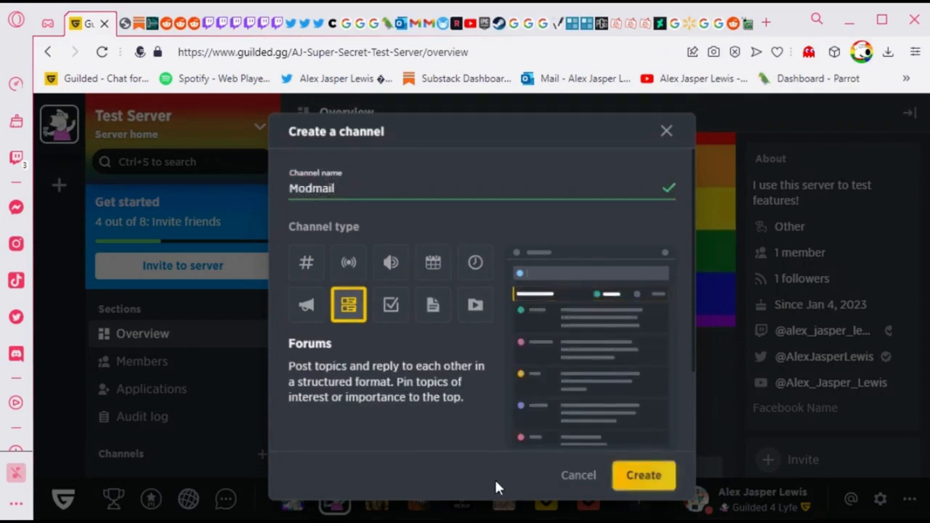
{"action": "left_click", "coordinate": [645, 479]}
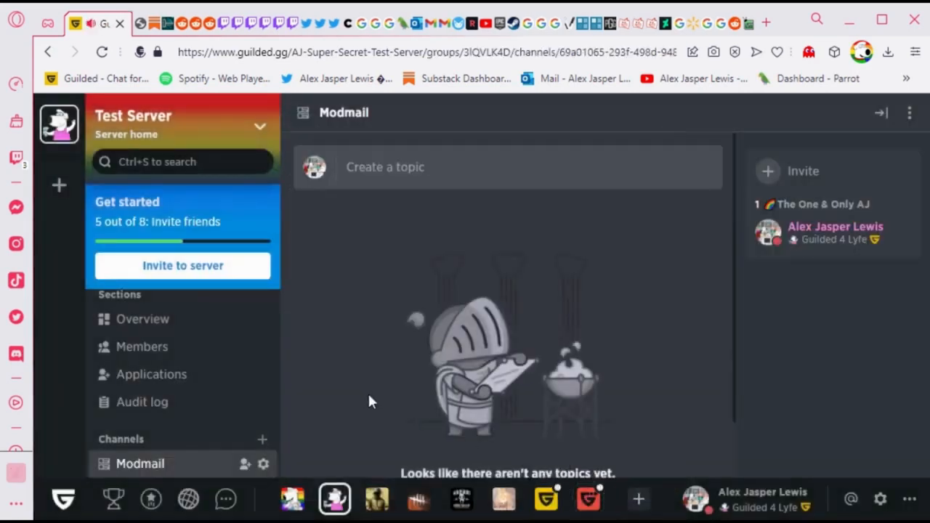
Step: Create a server bot named "Modmail Bot" from the server's bot management
{"action": "left_click", "coordinate": [261, 127]}
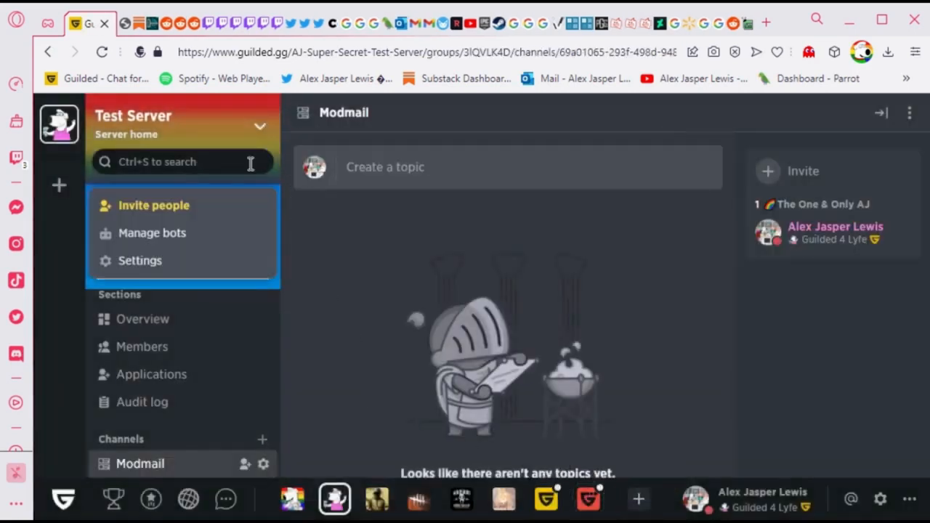
{"action": "left_click", "coordinate": [202, 240]}
{"action": "left_click", "coordinate": [201, 153]}
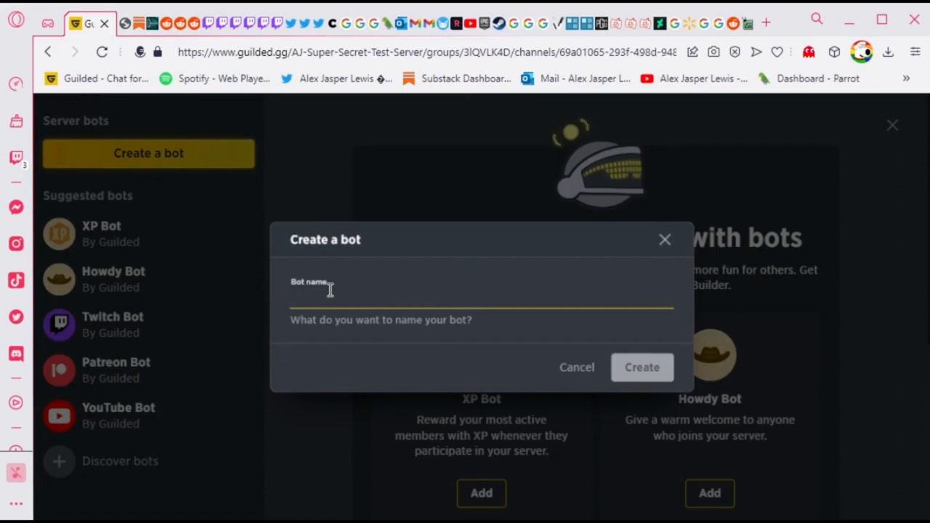
{"action": "type", "text": "Modmail Bot"}
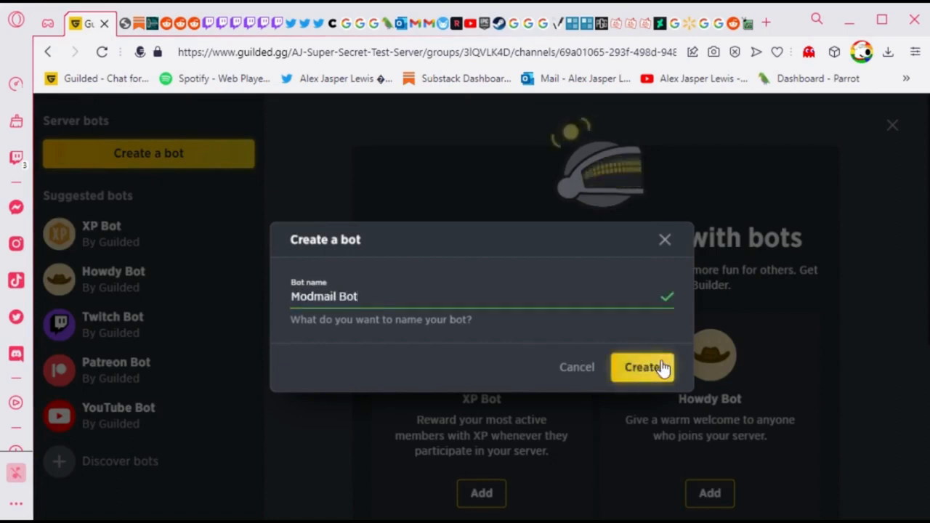
{"action": "left_click", "coordinate": [643, 368]}
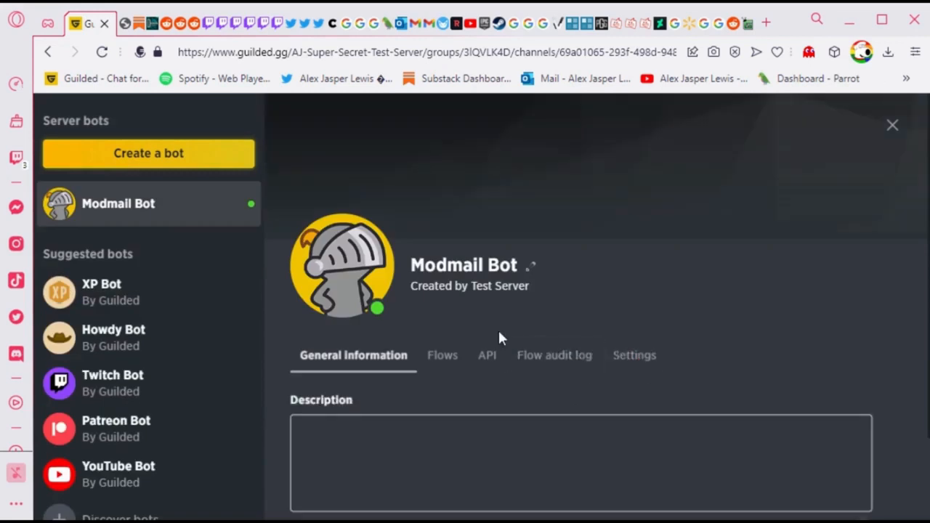
Step: Set the Modmail Bot's avatar to the helmeted white character image open in the neighbouring browser tab and save the changes
{"action": "left_click", "coordinate": [306, 308]}
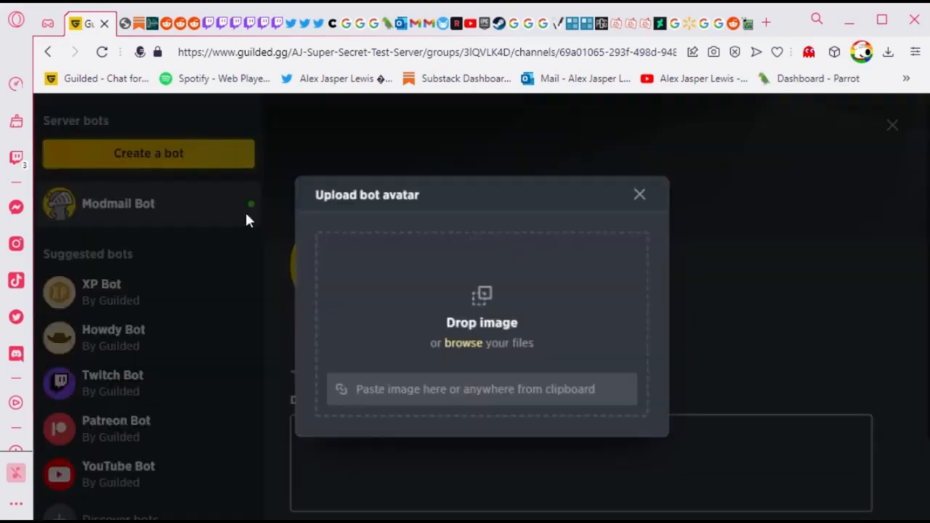
{"action": "left_click", "coordinate": [124, 28]}
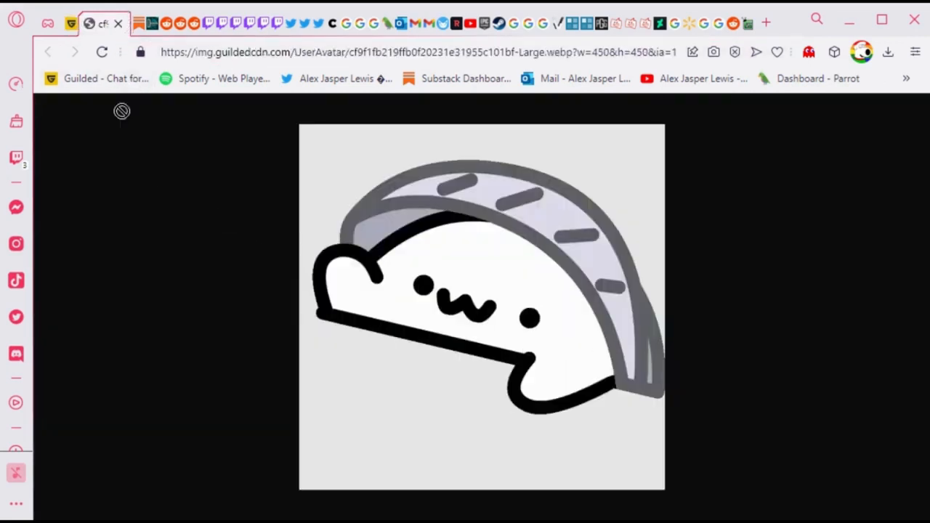
{"action": "left_click_drag", "start_coordinate": [78, 48], "coordinate": [490, 308]}
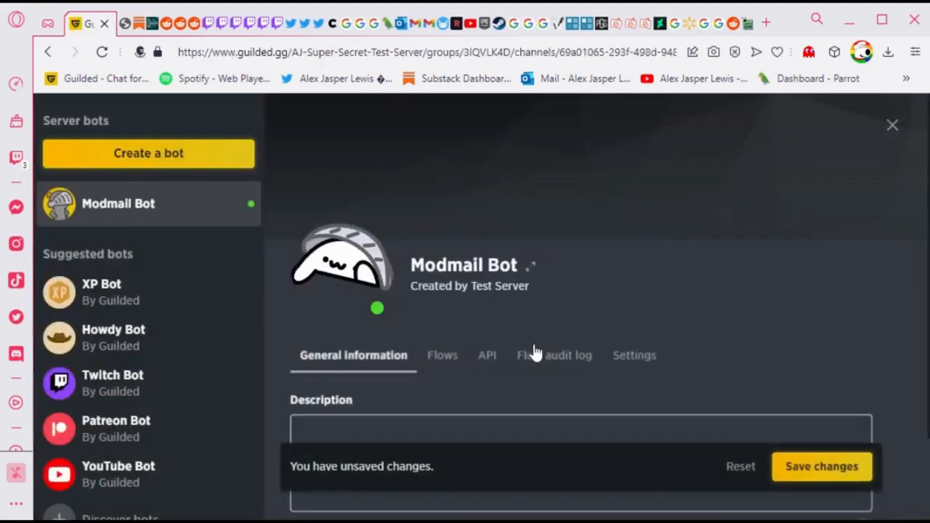
{"action": "left_click", "coordinate": [795, 474]}
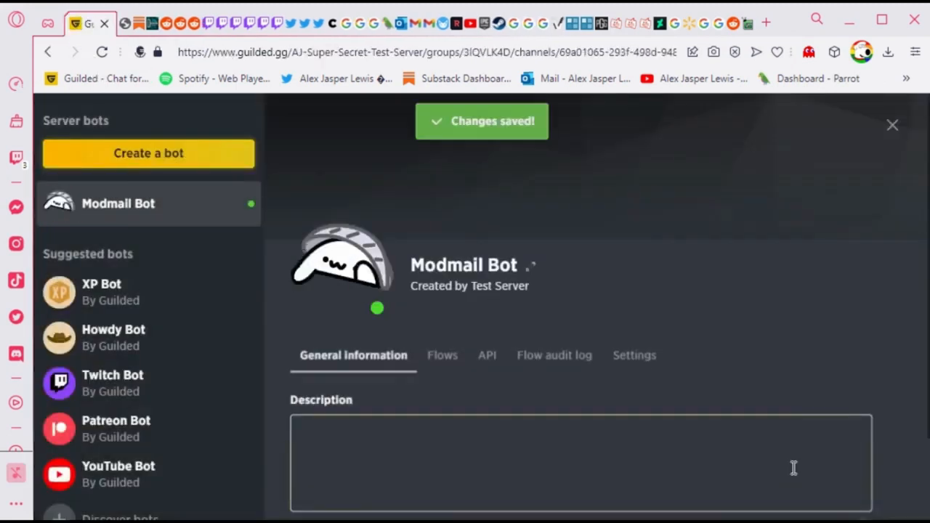
Step: Add a flow to the Modmail Bot with the "Member sent message to channel" trigger
{"action": "left_click", "coordinate": [437, 362]}
{"action": "scroll", "coordinate": [508, 349], "scroll_direction": "down", "scroll_amount": 2}
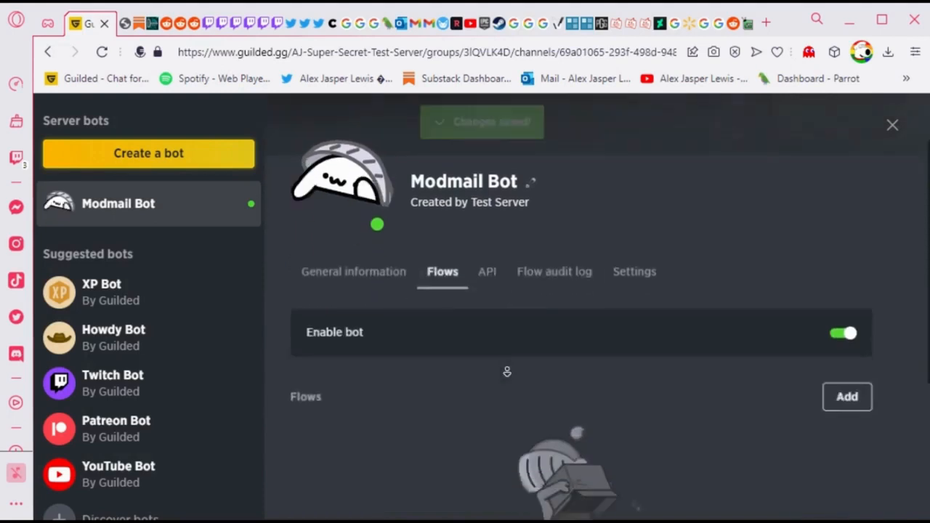
{"action": "scroll", "coordinate": [487, 279], "scroll_direction": "down", "scroll_amount": 3}
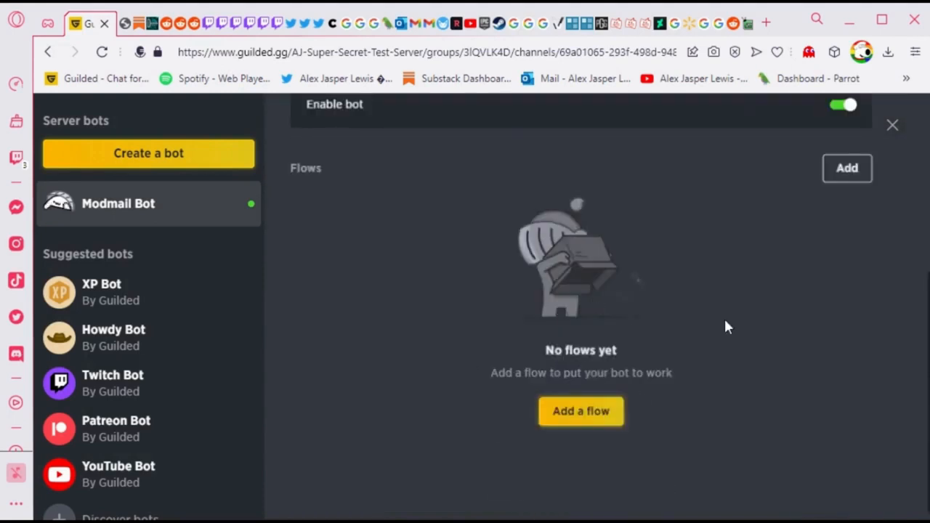
{"action": "scroll", "coordinate": [783, 281], "scroll_direction": "up", "scroll_amount": 1}
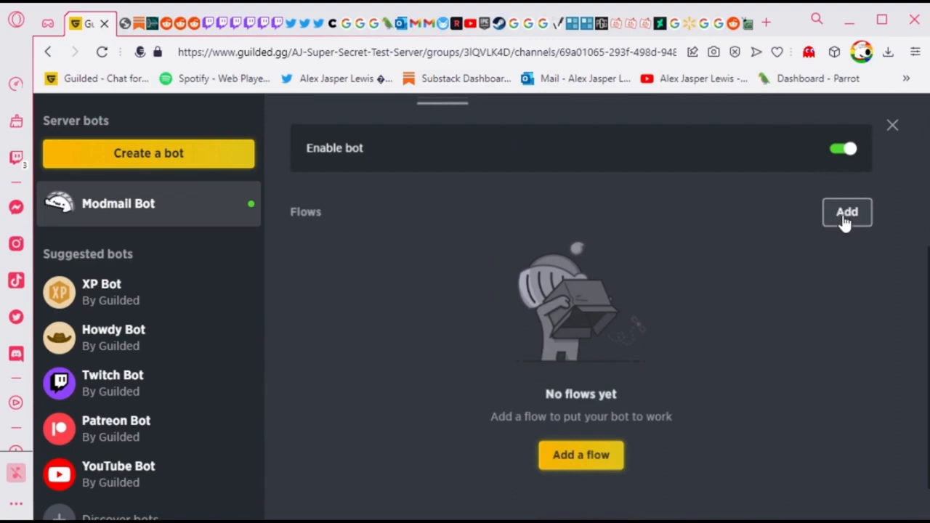
{"action": "left_click", "coordinate": [846, 218]}
{"action": "left_click", "coordinate": [718, 292]}
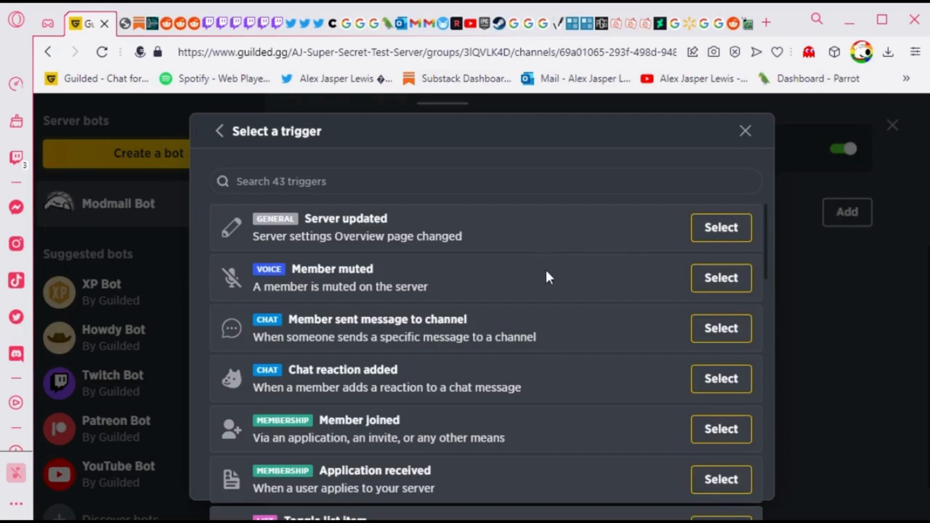
{"action": "left_click", "coordinate": [706, 328]}
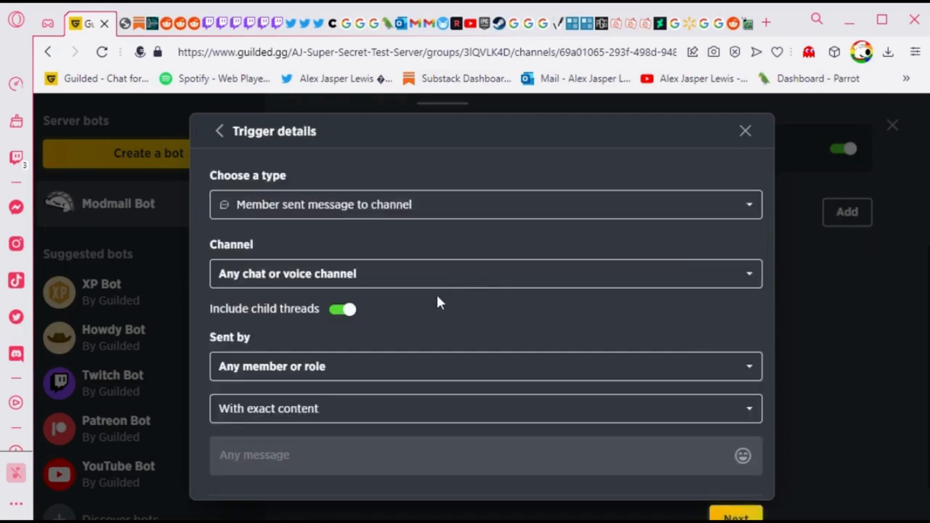
Step: Make the trigger fire when a message contains "!modmail" and accept the trigger details
{"action": "left_click", "coordinate": [405, 400]}
{"action": "left_click", "coordinate": [353, 467]}
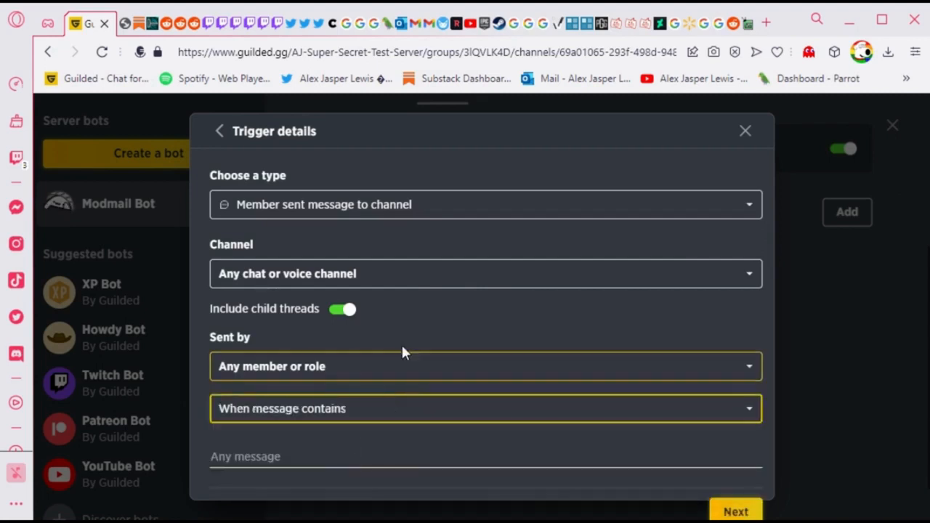
{"action": "left_click", "coordinate": [320, 447]}
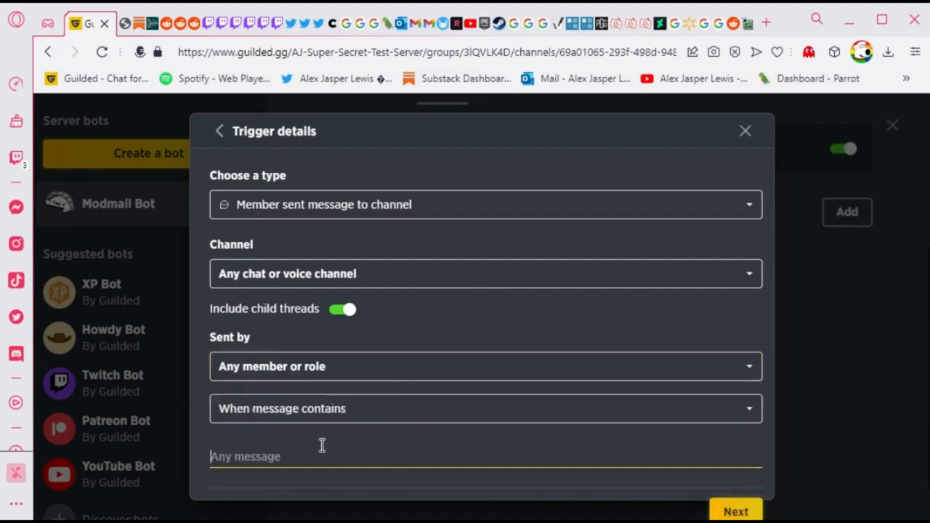
{"action": "type", "text": "!modmai"}
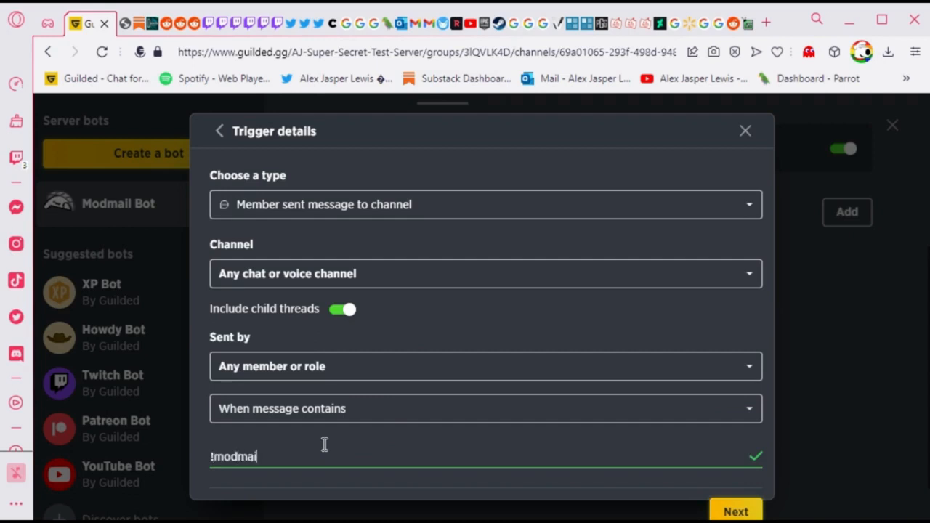
{"action": "type", "text": "l"}
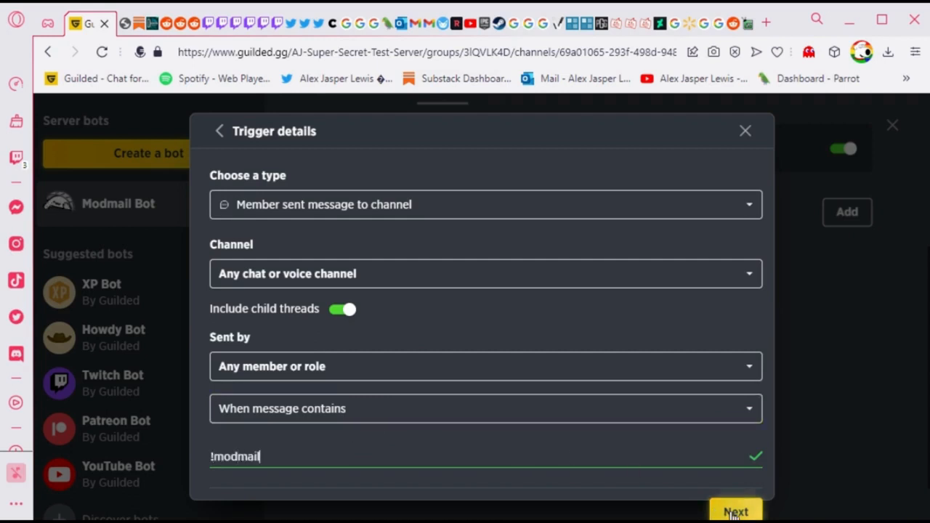
{"action": "left_click", "coordinate": [734, 513]}
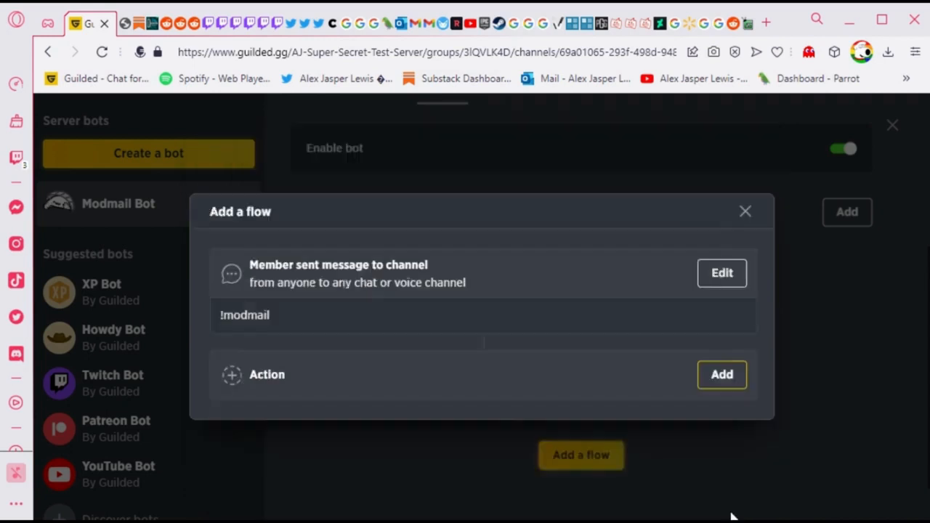
Step: Add the "Create a forum topic" action to the flow
{"action": "left_click", "coordinate": [720, 379]}
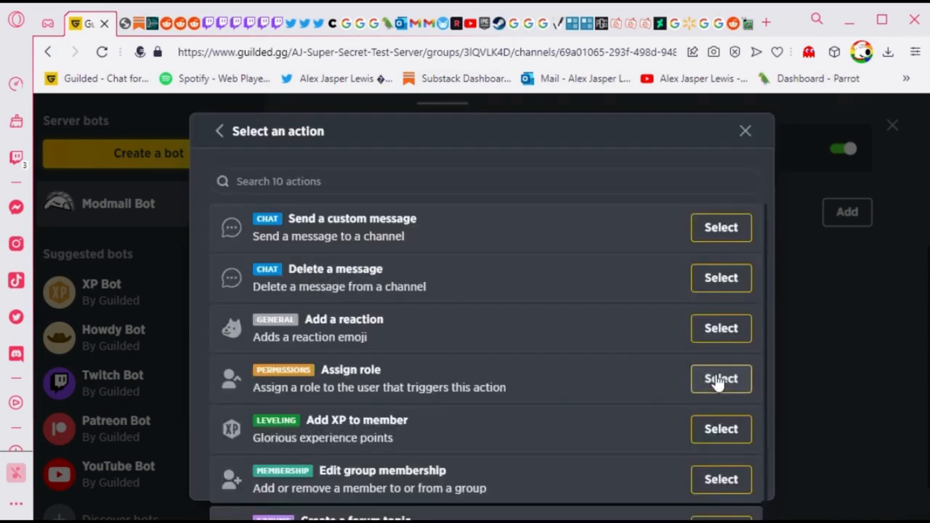
{"action": "scroll", "coordinate": [527, 311], "scroll_direction": "down", "scroll_amount": 2}
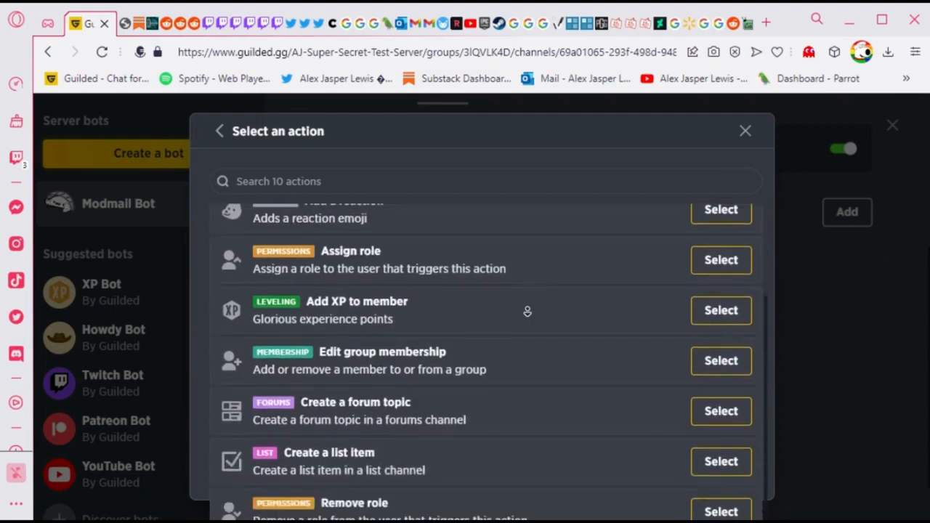
{"action": "left_click", "coordinate": [719, 420]}
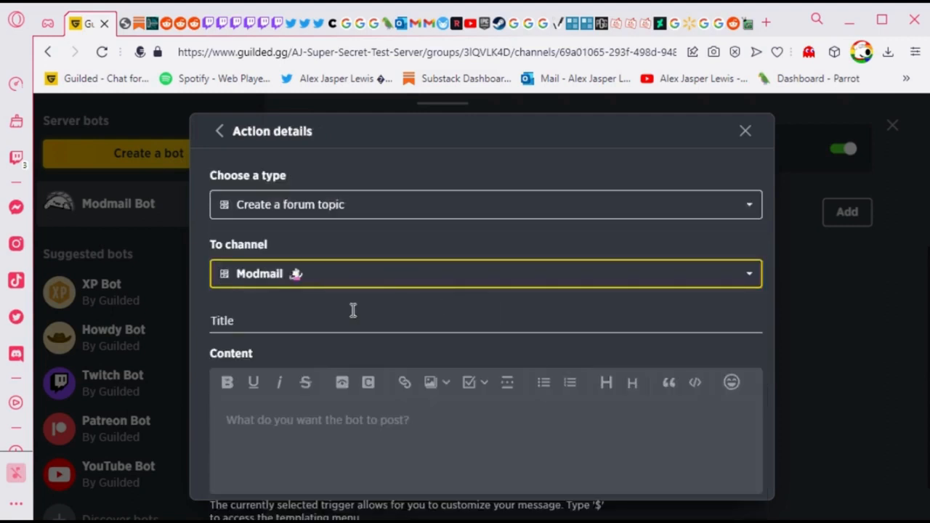
Step: Begin the forum topic's content with a mention of the role marked with a rainbow emoji
{"action": "left_click", "coordinate": [296, 422]}
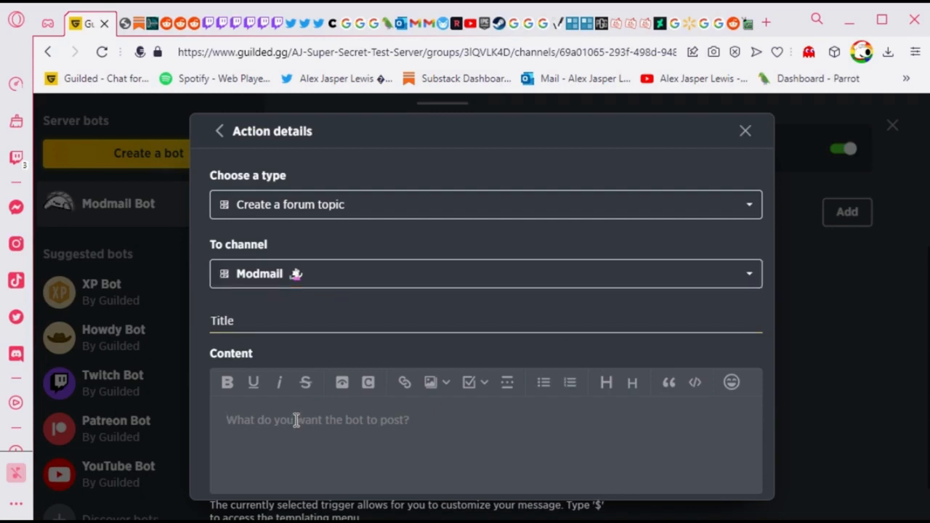
{"action": "type", "text": "@"}
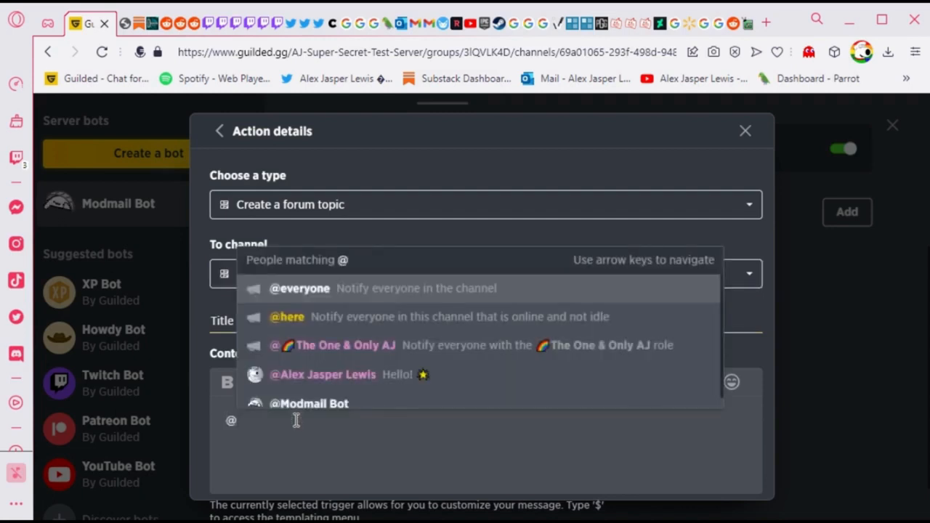
{"action": "left_click", "coordinate": [335, 346]}
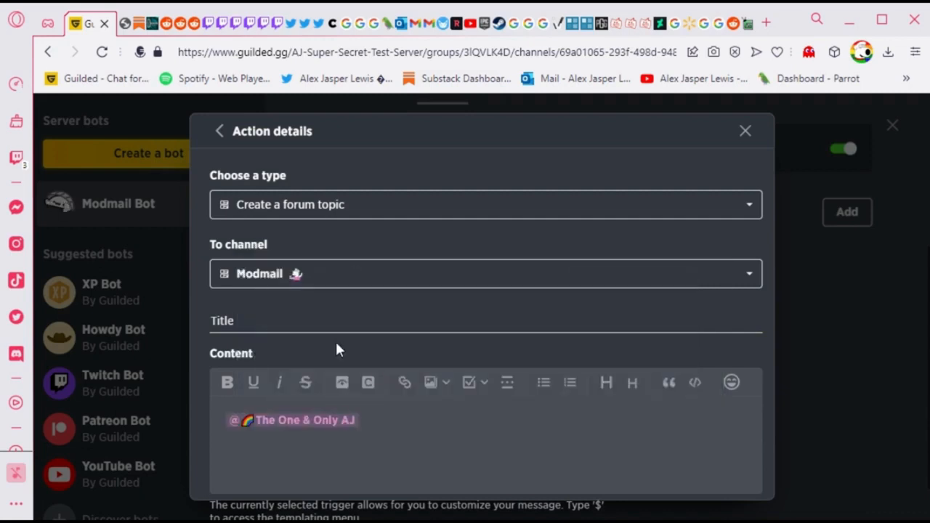
Step: Add the note "(Any role you want to be pinged upon reciveing a ticket)" after the role mention
{"action": "type", "text": "()"}
{"action": "type", "text": "Any"}
{"action": "key", "text": "BackSpace"}
{"action": "key", "text": "BackSpace"}
{"action": "type", "text": "ny role you w"}
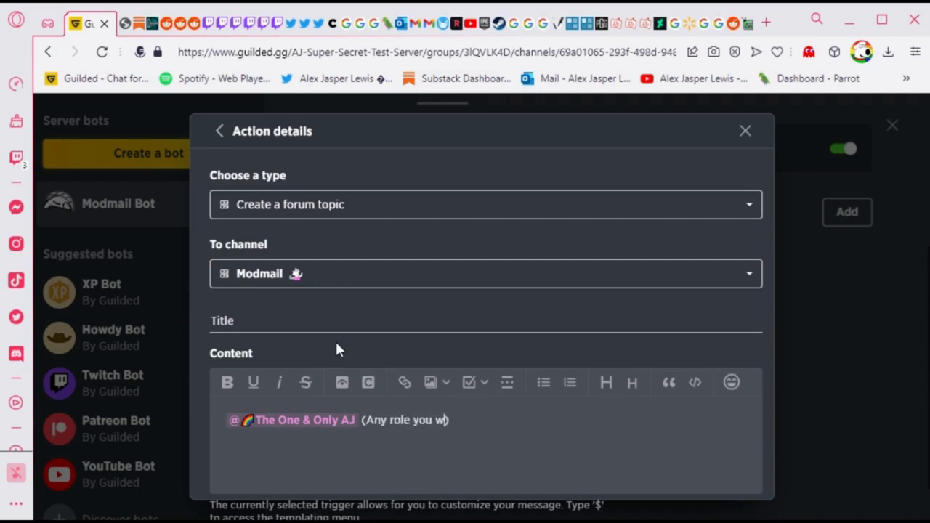
{"action": "type", "text": "ant to be pinged of"}
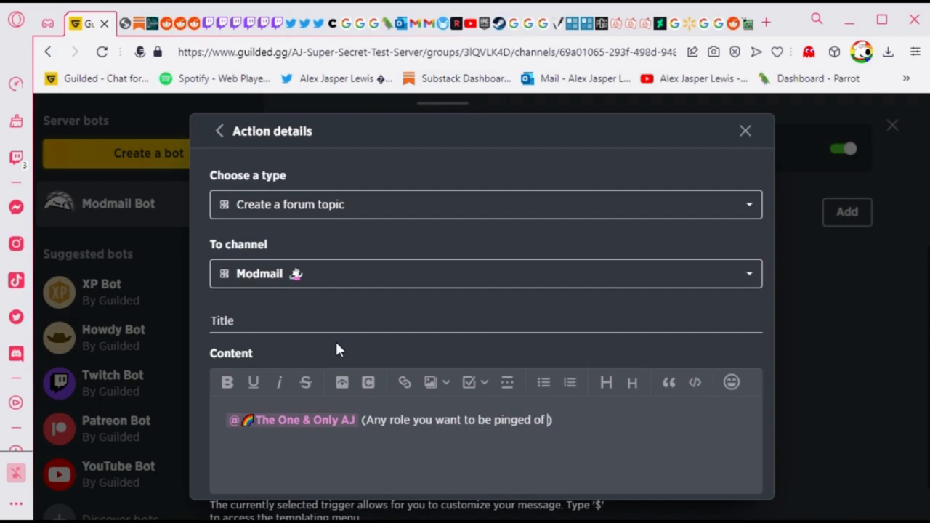
{"action": "key", "text": "BackSpace"}
{"action": "key", "text": "BackSpace"}
{"action": "key", "text": "BackSpace"}
{"action": "type", "text": "upon"}
{"action": "type", "text": " reciveing"}
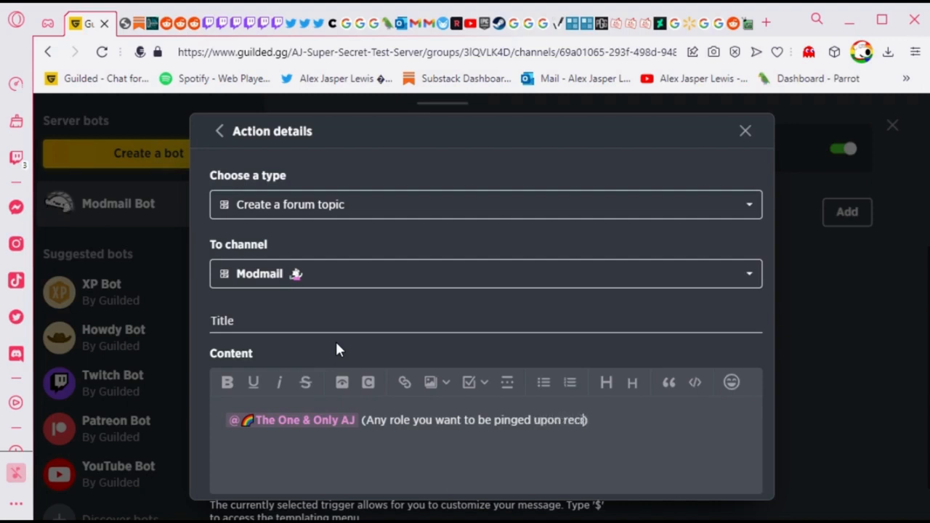
{"action": "type", "text": " a ticket"}
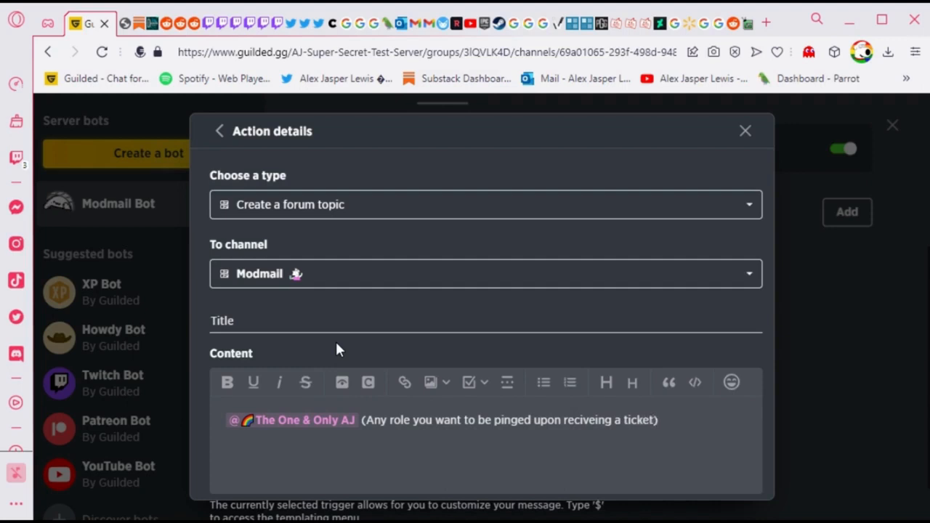
Step: Add a second content line reading "User:" followed by the TriggeringUser template variable
{"action": "key", "text": "Return"}
{"action": "type", "text": "User: $"}
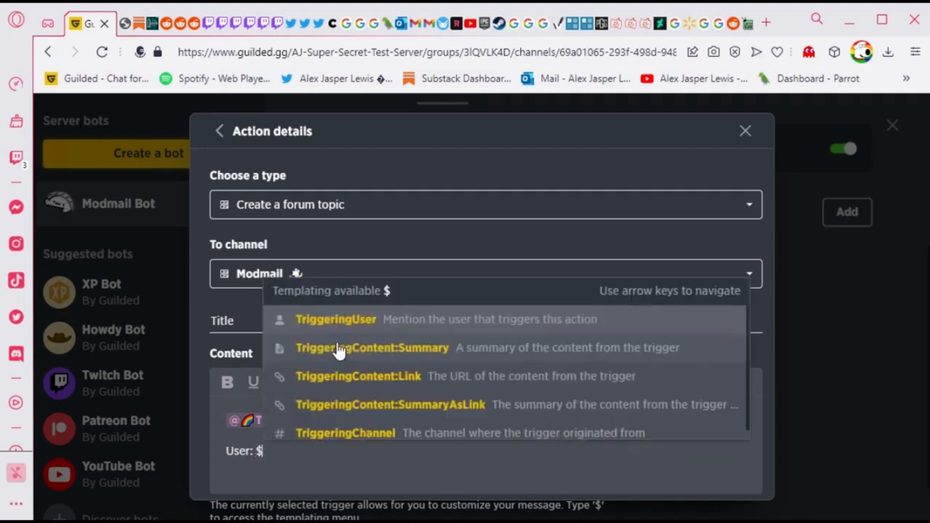
{"action": "left_click", "coordinate": [352, 320]}
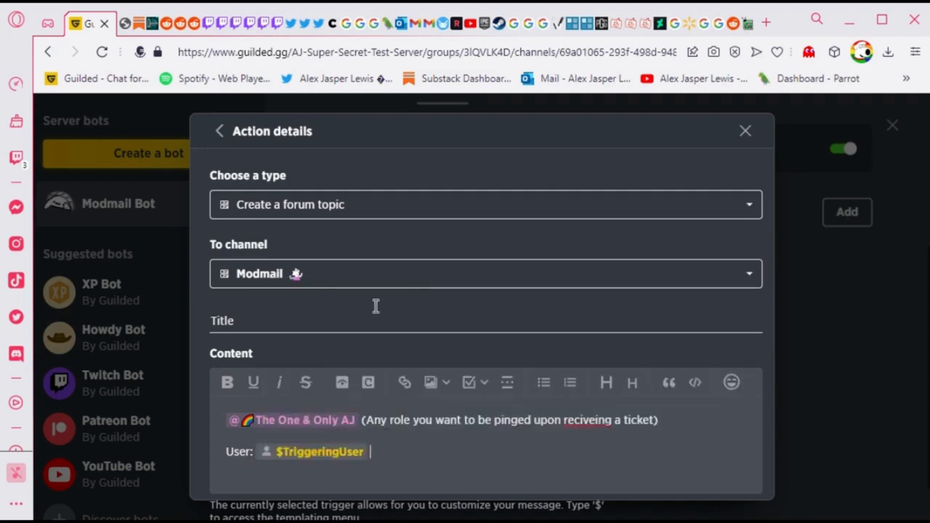
Step: Add a third content line reading "Content:" followed by the TriggeringContent:Summary template variable
{"action": "key", "text": "Return"}
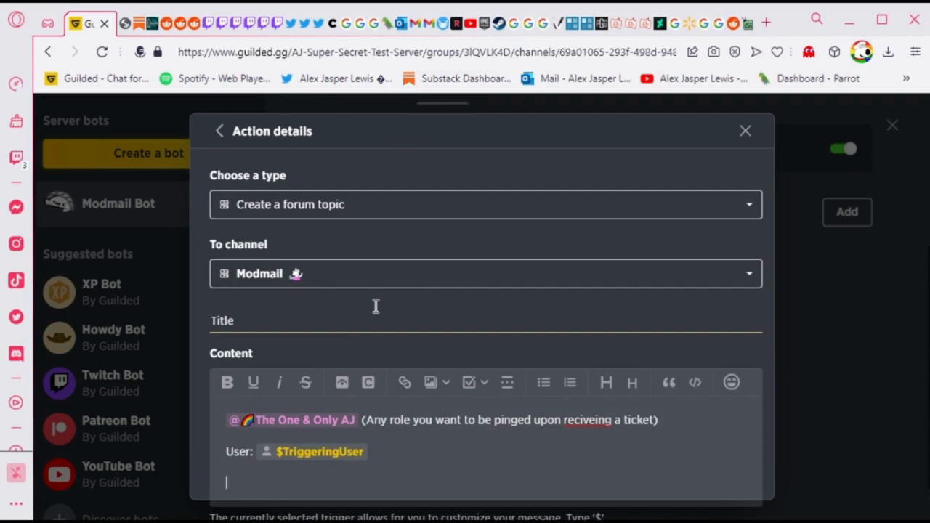
{"action": "type", "text": "Content:"}
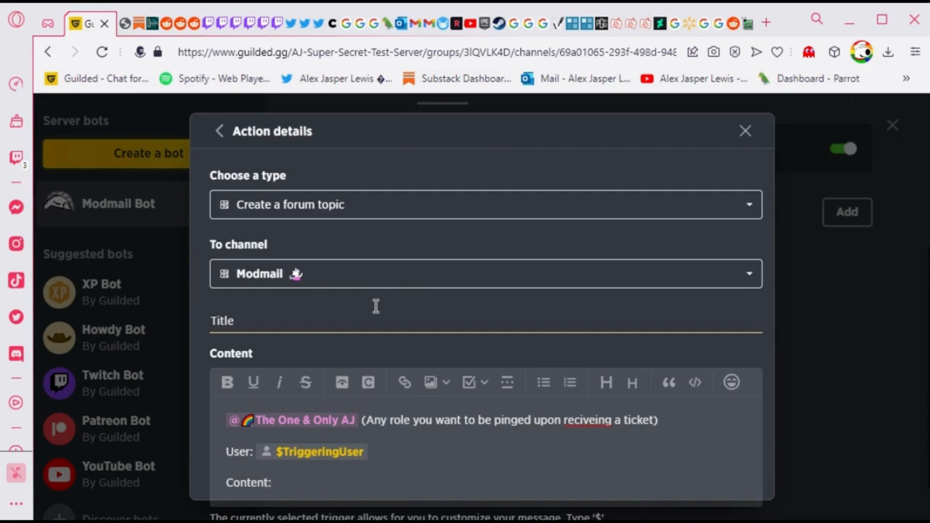
{"action": "type", "text": " $"}
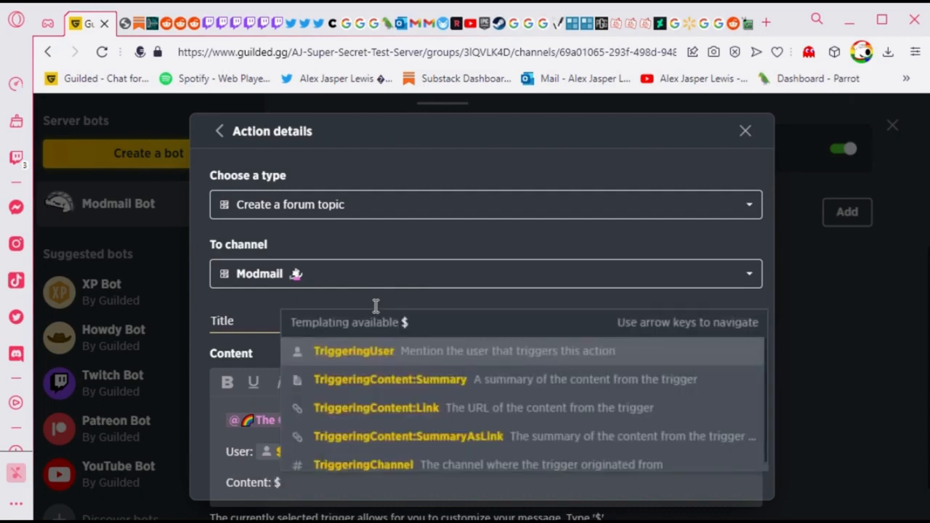
{"action": "left_click", "coordinate": [411, 382]}
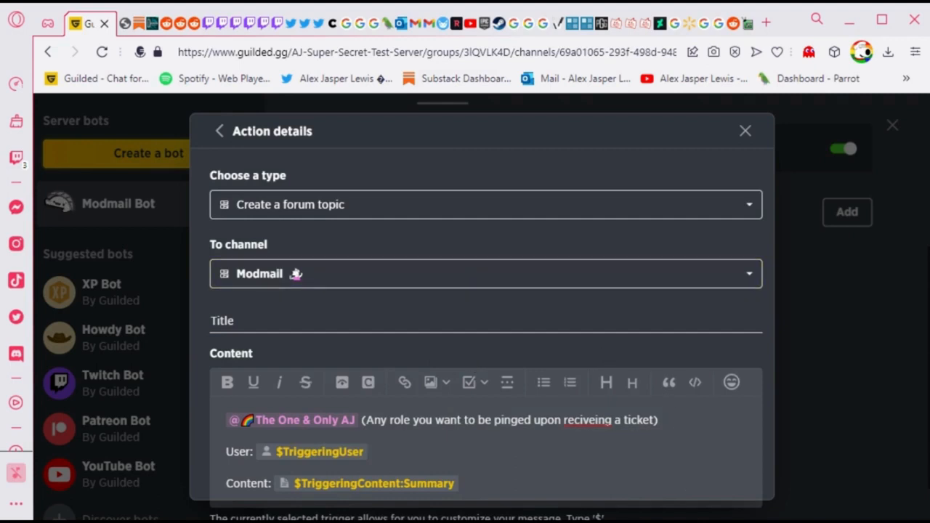
{"action": "left_click", "coordinate": [642, 456]}
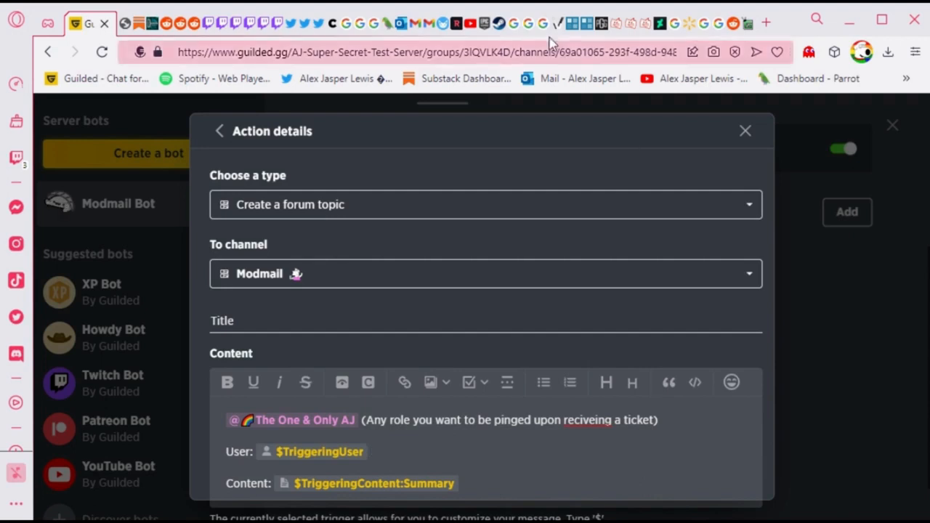
Step: Title the forum topic "Modmail", then save the flow and the bot's changes
{"action": "double_click", "coordinate": [515, 10]}
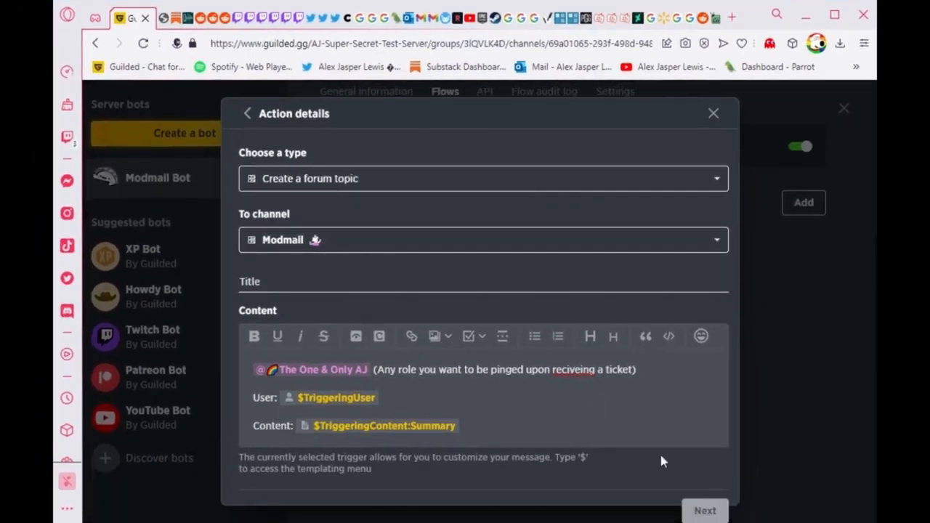
{"action": "left_click", "coordinate": [401, 282]}
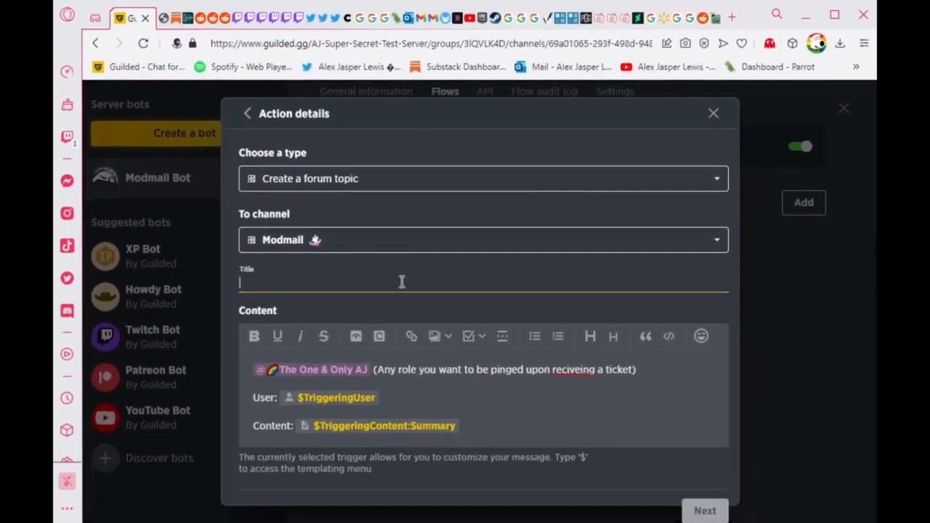
{"action": "type", "text": "S"}
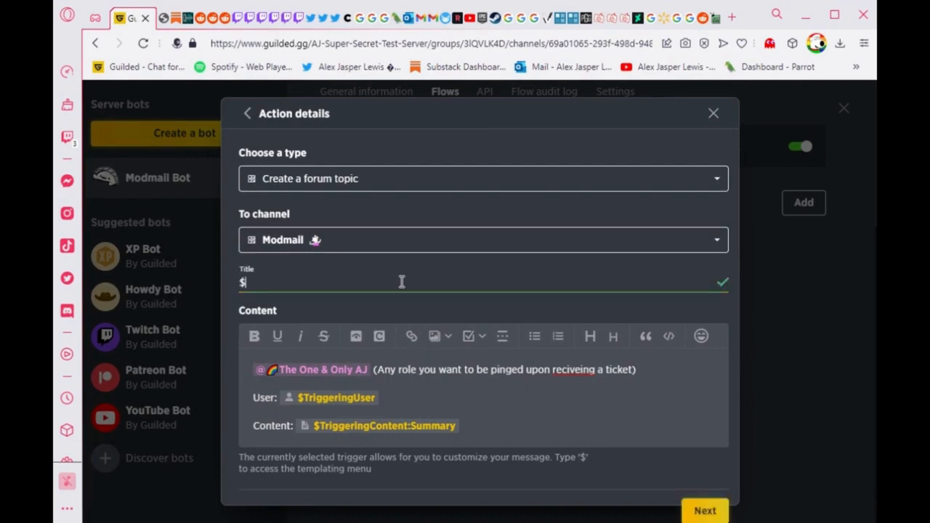
{"action": "key", "text": "BackSpace"}
{"action": "type", "text": "Modmail"}
{"action": "left_click", "coordinate": [705, 511]}
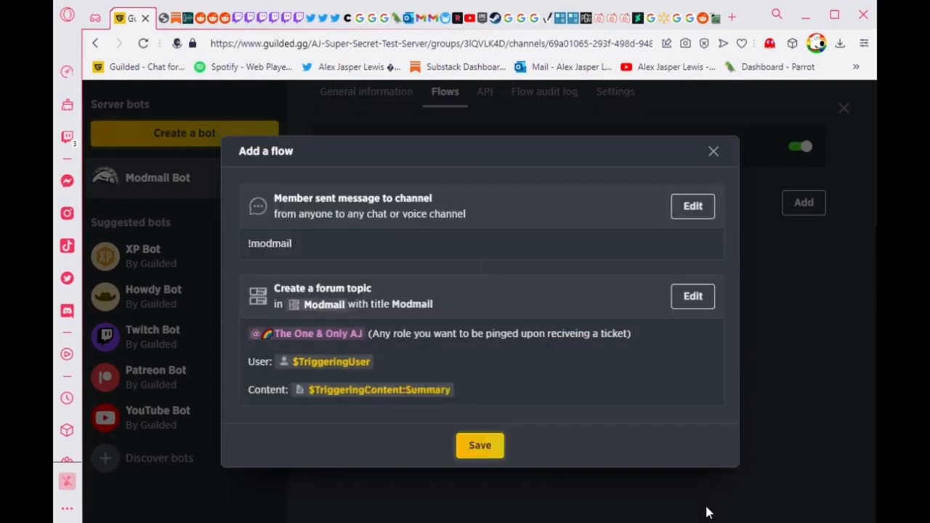
{"action": "left_click", "coordinate": [479, 446]}
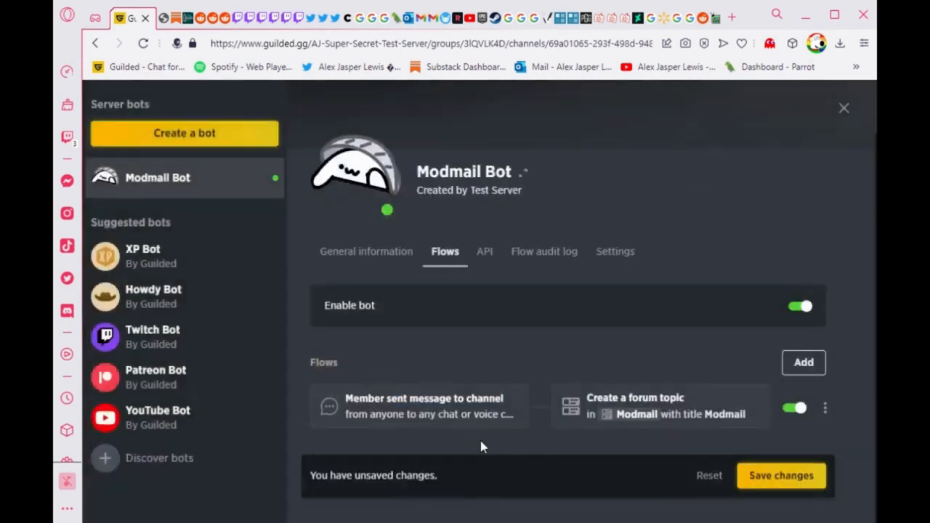
{"action": "left_click", "coordinate": [764, 474]}
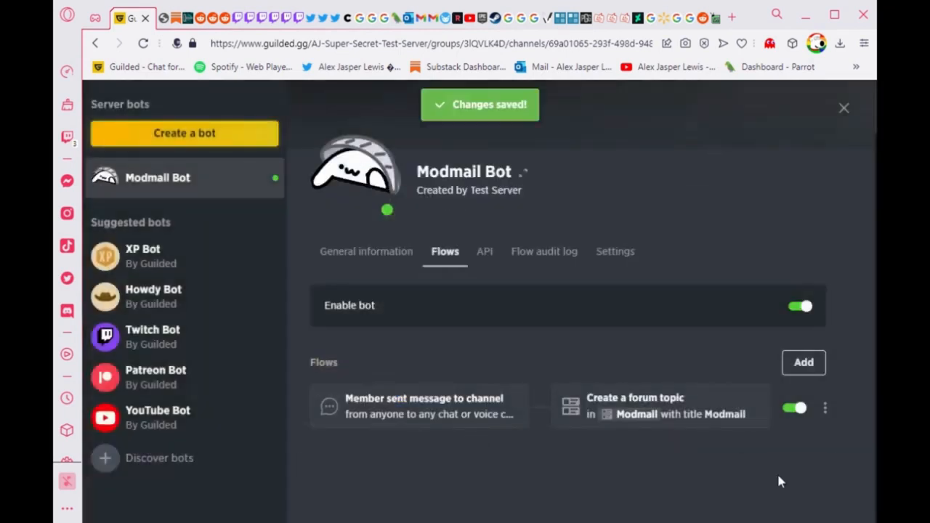
Step: Start a second flow triggered when a member sends a message with the exact content "!modmail" in any channel
{"action": "left_click", "coordinate": [793, 370]}
{"action": "left_click", "coordinate": [675, 291]}
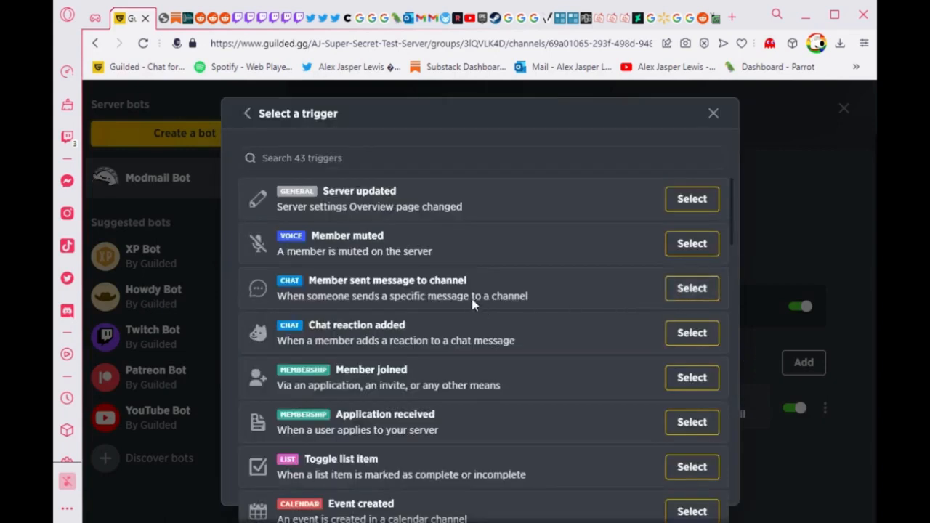
{"action": "left_click", "coordinate": [687, 288]}
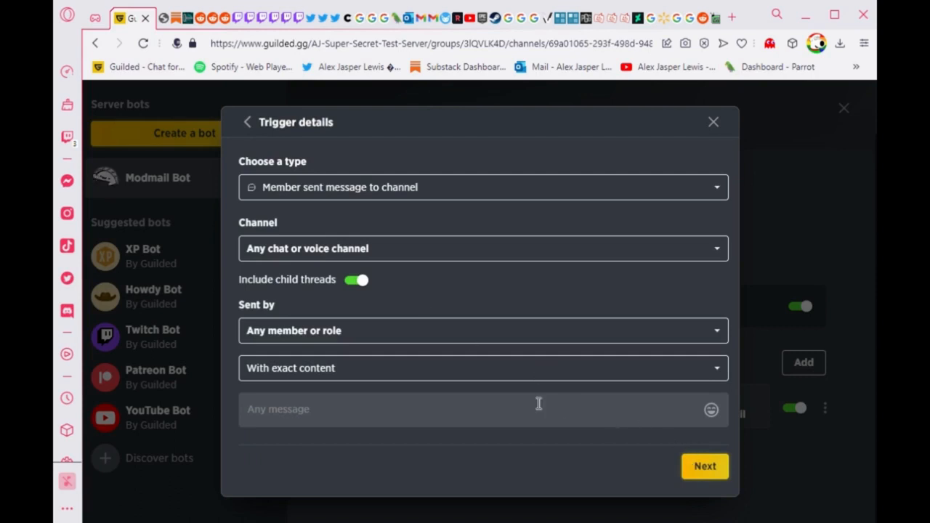
{"action": "type", "text": "!modmail"}
{"action": "left_click", "coordinate": [702, 466]}
Step: Give the second flow the "Delete a message" action and save the flow
{"action": "left_click", "coordinate": [692, 362]}
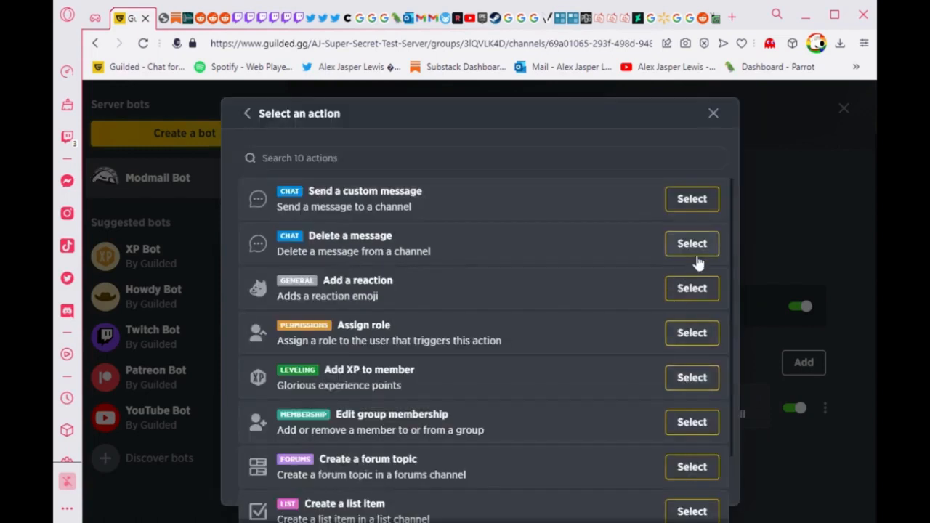
{"action": "left_click", "coordinate": [693, 244]}
{"action": "left_click", "coordinate": [705, 367]}
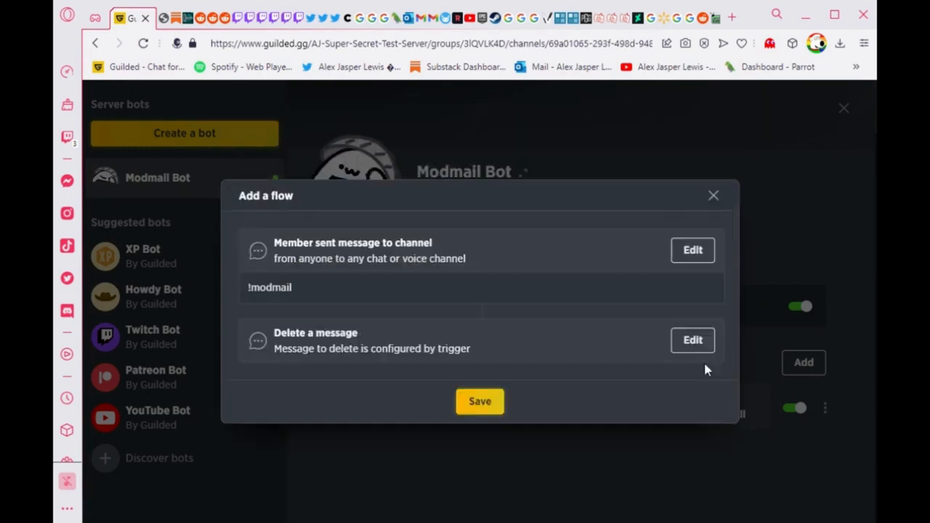
{"action": "left_click", "coordinate": [471, 401]}
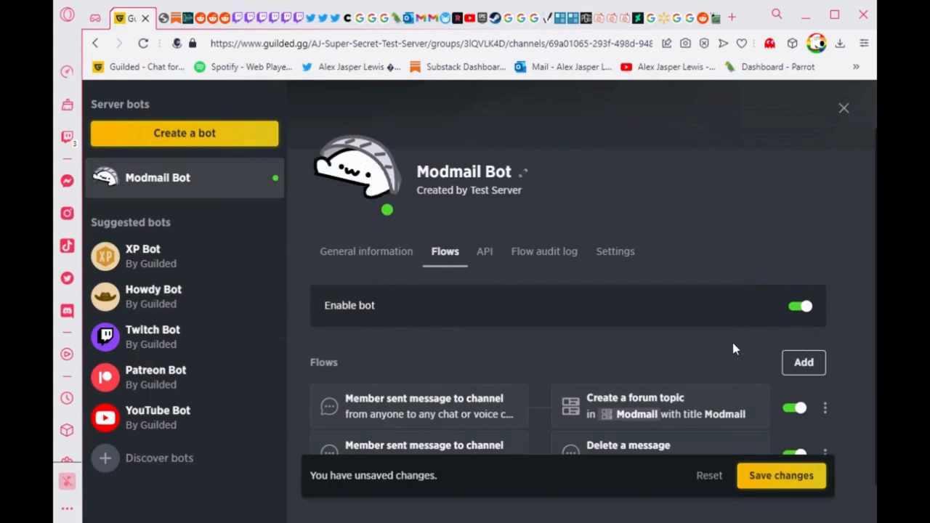
Step: Start a third flow with the "Member sent message to channel" trigger and the message content "!modmail"
{"action": "scroll", "coordinate": [734, 349], "scroll_direction": "down", "scroll_amount": 1}
{"action": "left_click", "coordinate": [805, 315]}
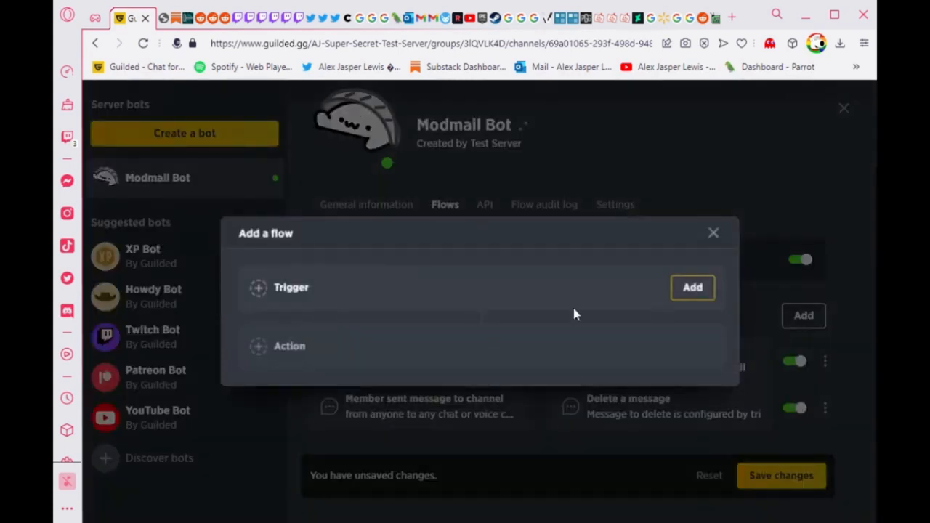
{"action": "left_click", "coordinate": [704, 290]}
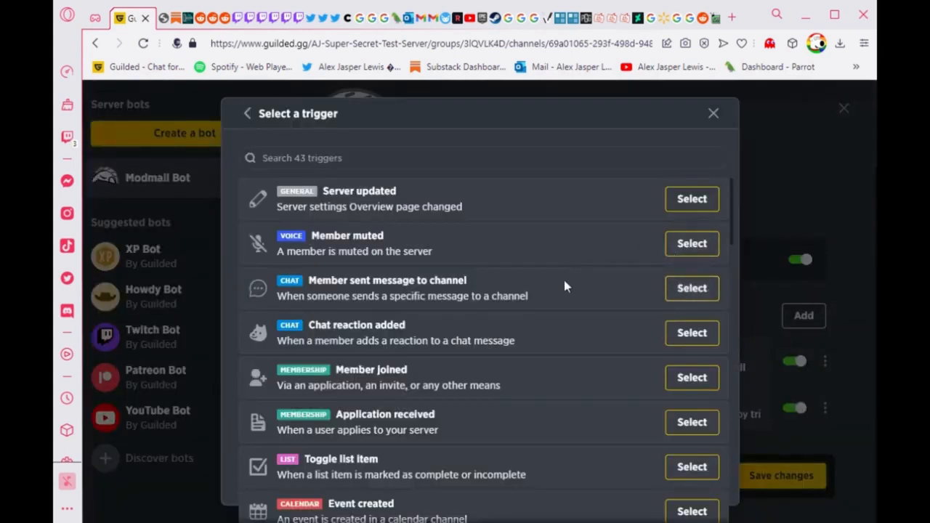
{"action": "left_click", "coordinate": [676, 290]}
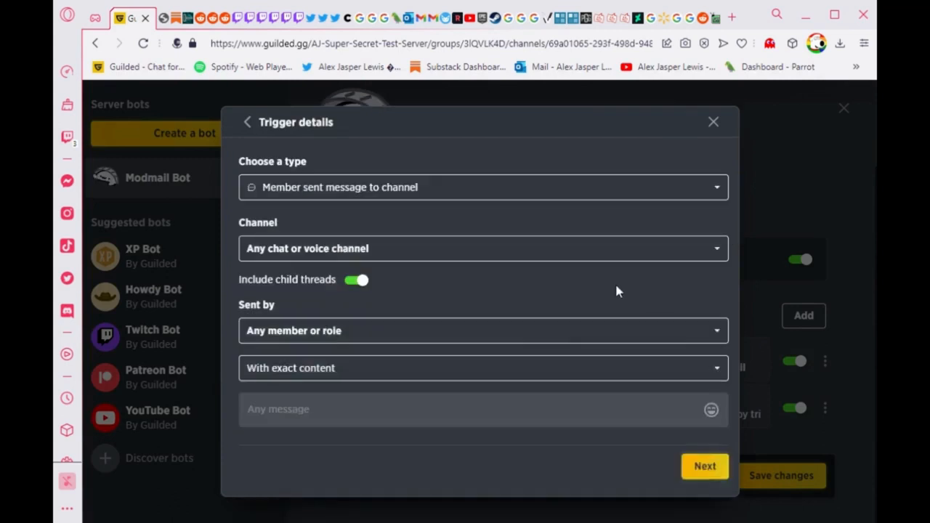
{"action": "left_click", "coordinate": [388, 405]}
{"action": "type", "text": "!mod"}
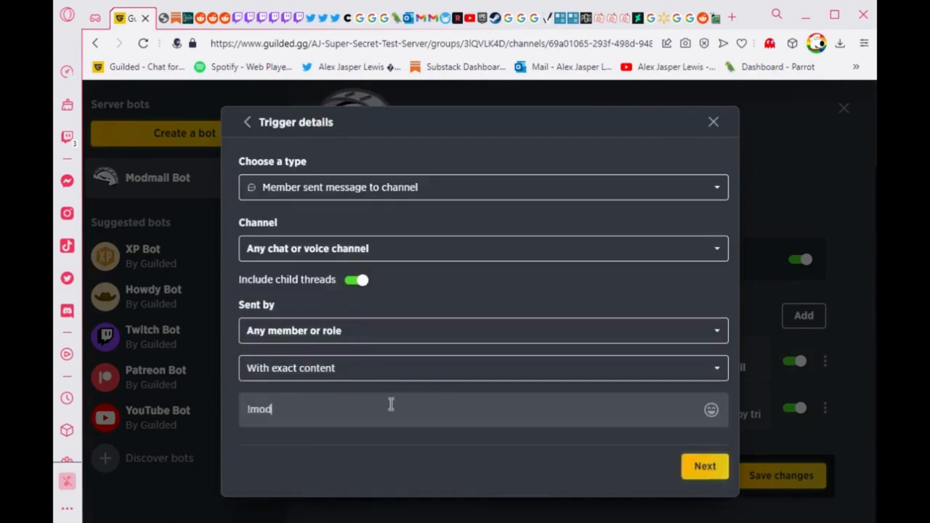
{"action": "type", "text": "mail"}
Step: Switch the third flow's trigger matching to "When message contains" and accept the trigger details
{"action": "left_click", "coordinate": [382, 370]}
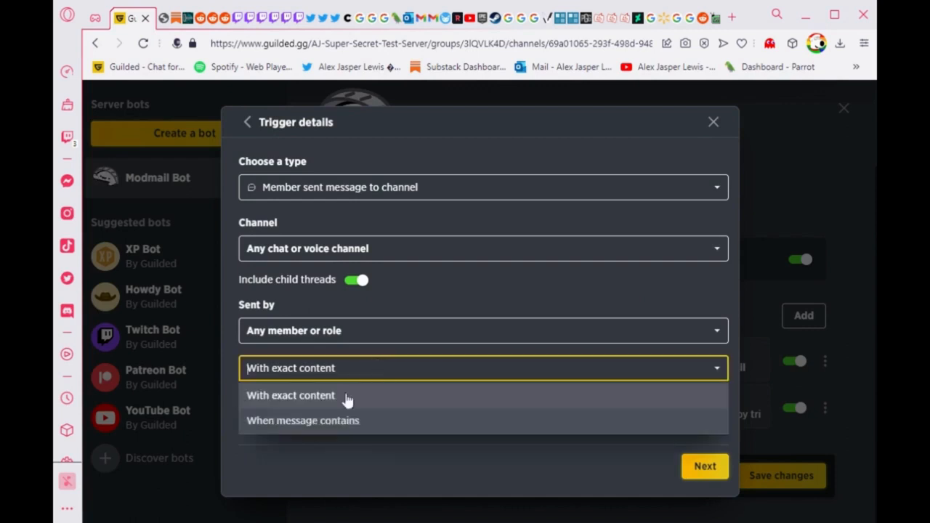
{"action": "left_click", "coordinate": [320, 425]}
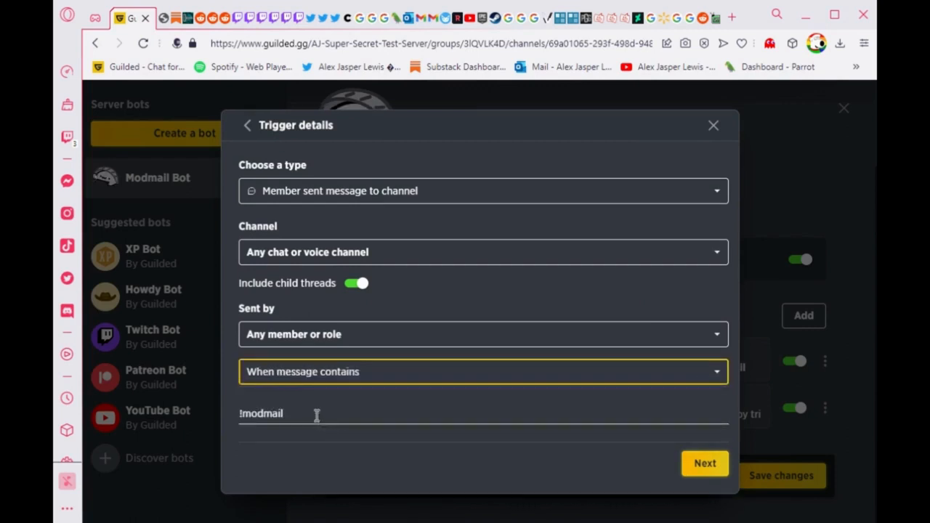
{"action": "triple_click", "coordinate": [317, 415]}
{"action": "left_click", "coordinate": [321, 398]}
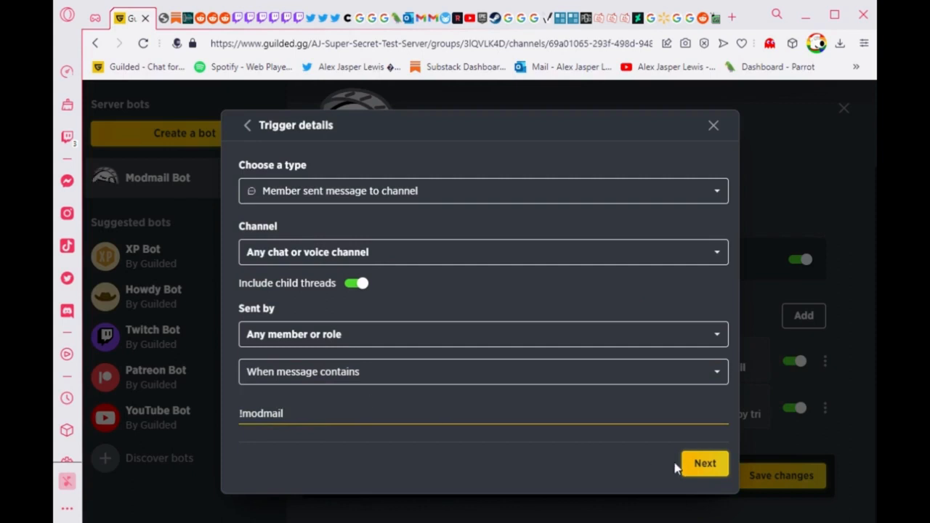
{"action": "left_click", "coordinate": [701, 467]}
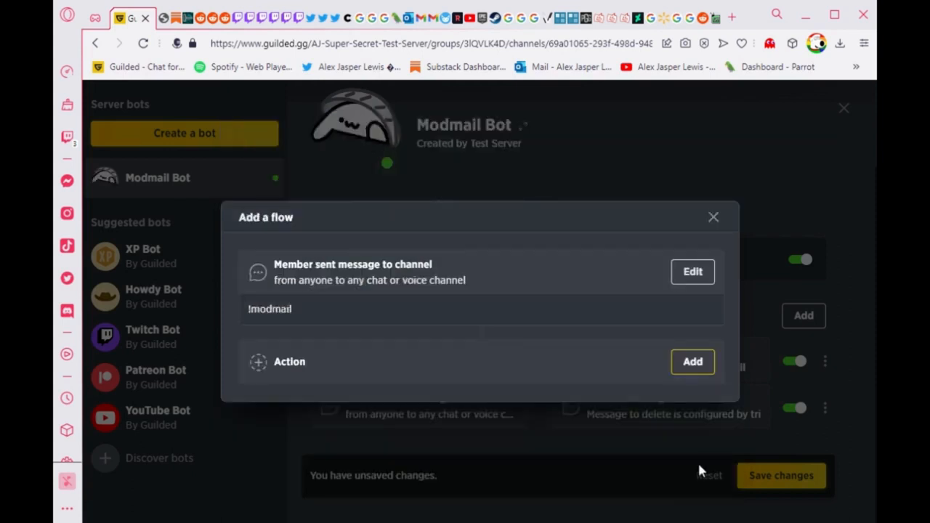
Step: Add the "Send a custom message" action to the originating channel, beginning its content with the TriggeringUser variable
{"action": "left_click", "coordinate": [693, 363]}
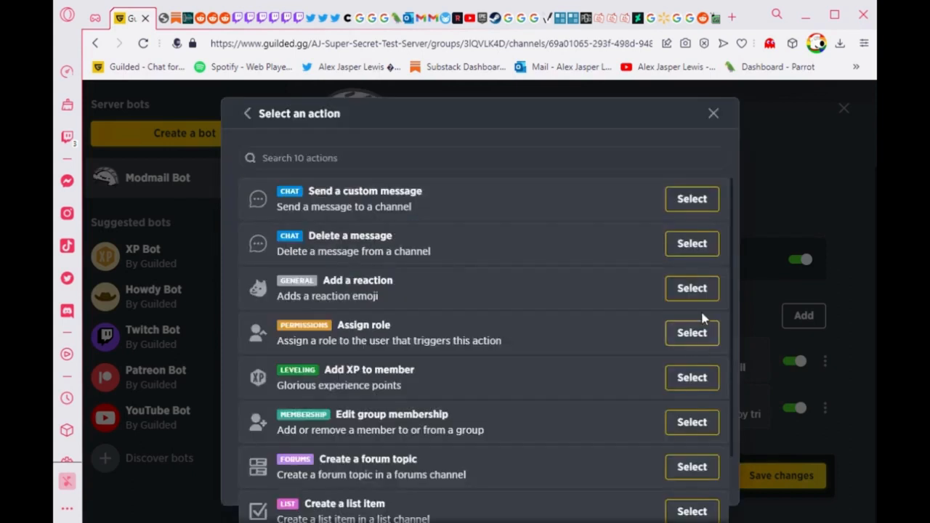
{"action": "left_click", "coordinate": [689, 200]}
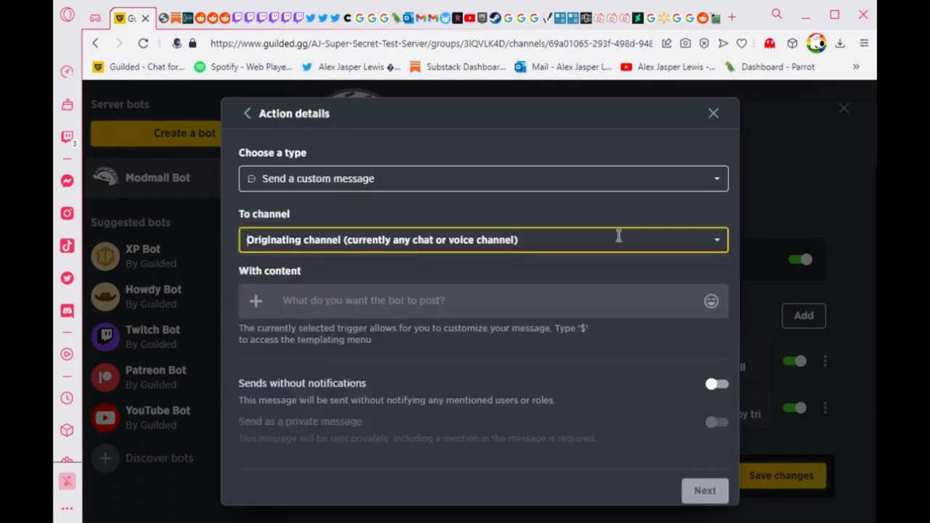
{"action": "left_click", "coordinate": [452, 300]}
{"action": "type", "text": "$"}
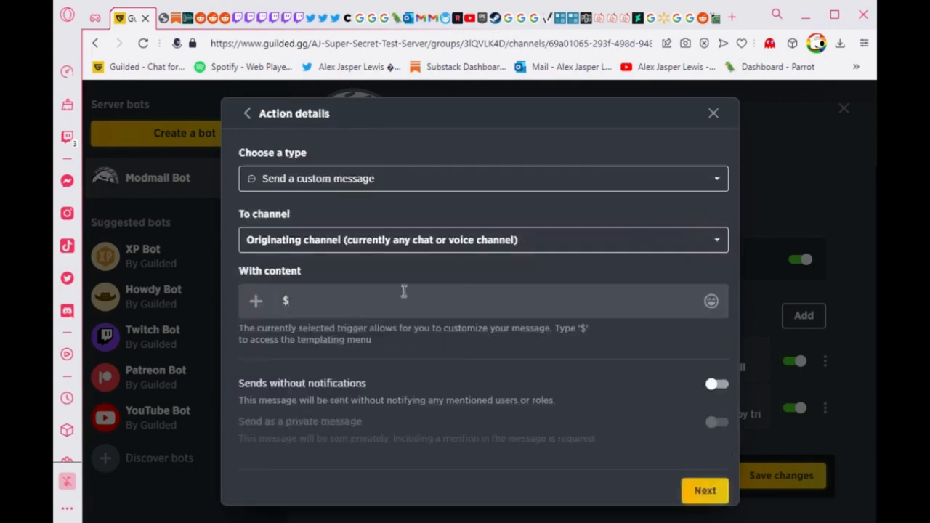
{"action": "left_click", "coordinate": [403, 291]}
{"action": "left_click", "coordinate": [415, 352]}
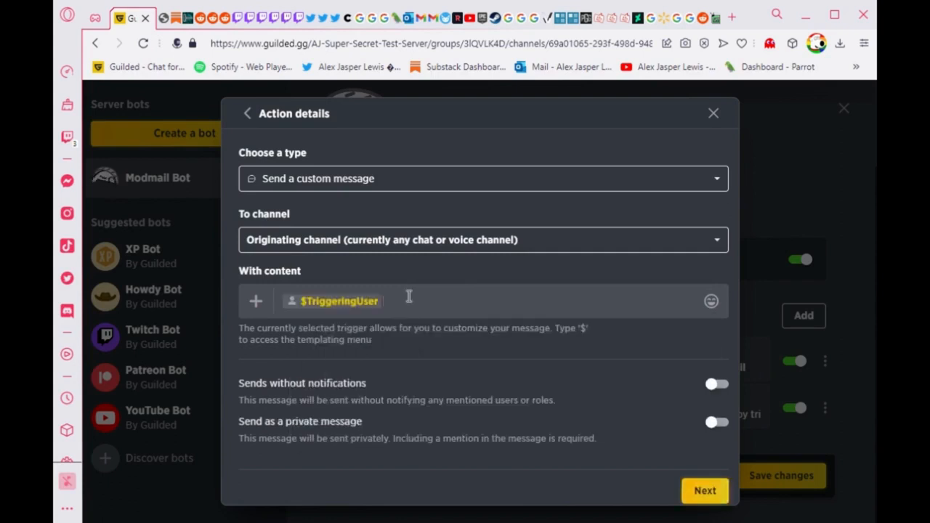
Step: Continue the custom message with "your modmail has been received staff will get back to you shortly!"
{"action": "type", "text": "your modmail has been receive"}
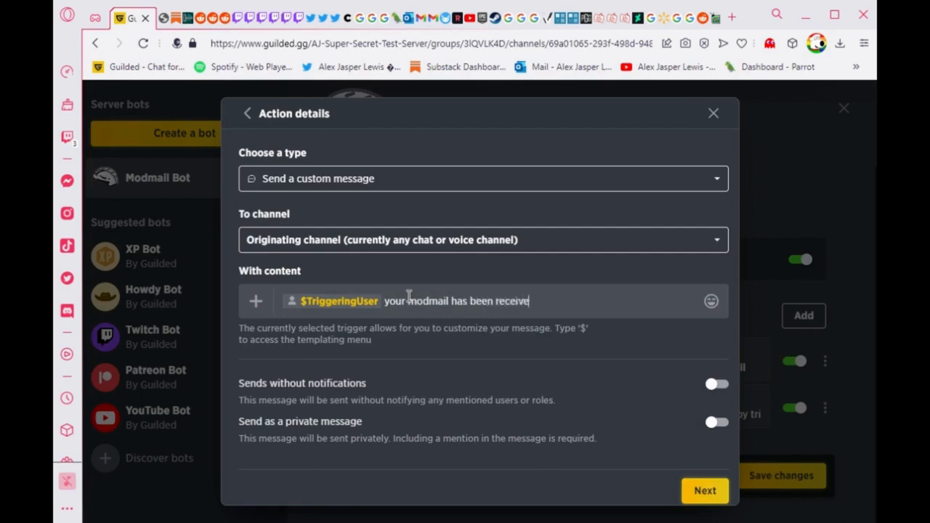
{"action": "type", "text": "d staff will get back"}
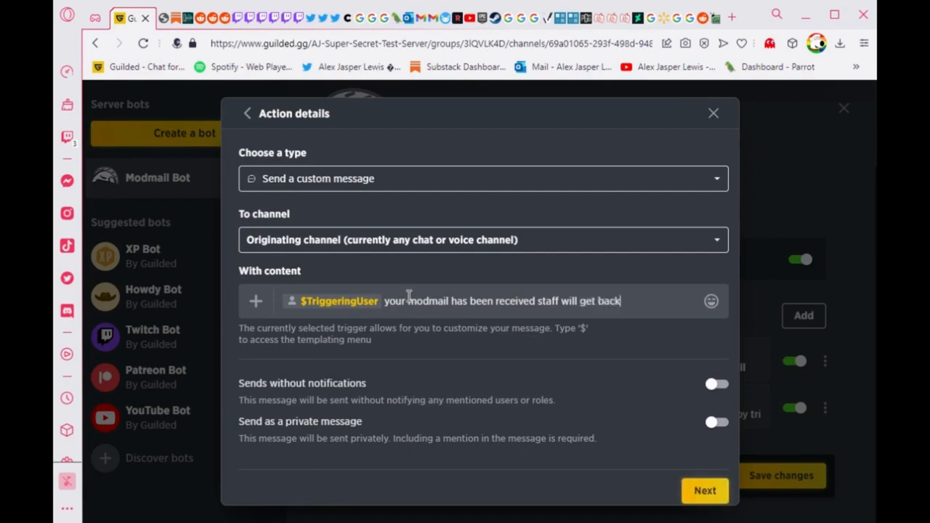
{"action": "type", "text": " to you shortly!"}
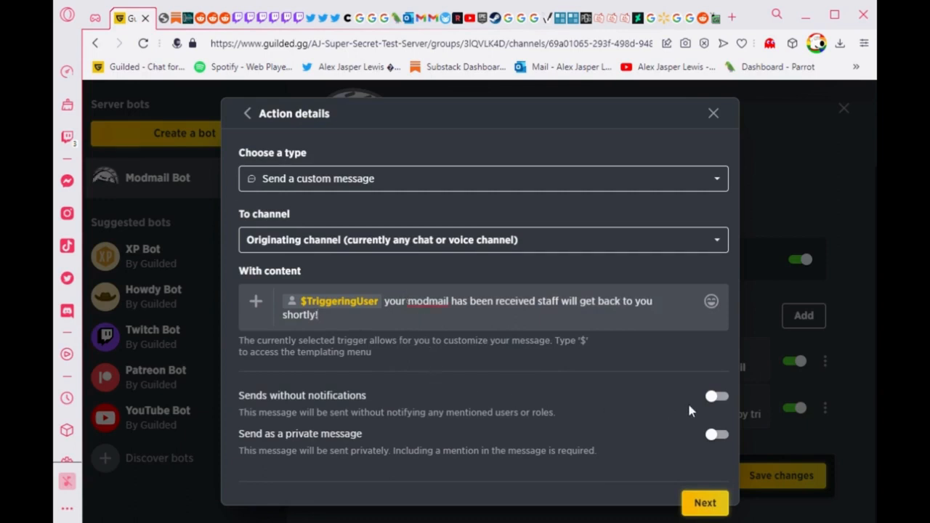
Step: Enable "Send as a private message" for the custom message and save the third flow
{"action": "left_click", "coordinate": [716, 435]}
{"action": "left_click", "coordinate": [702, 504]}
{"action": "left_click", "coordinate": [480, 419]}
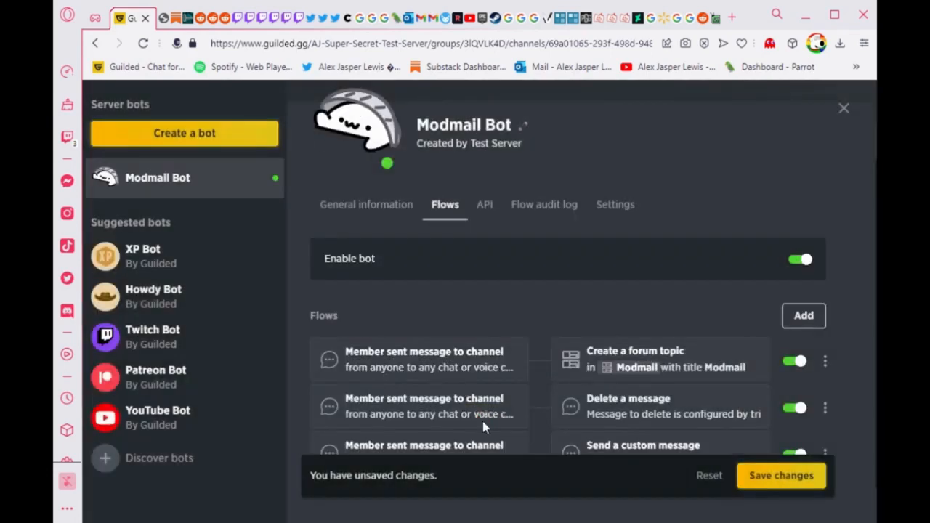
Step: Switch the "Delete a message" flow's trigger matching to "When message contains", then save the flow and the bot's changes
{"action": "scroll", "coordinate": [608, 405], "scroll_direction": "down", "scroll_amount": 1}
{"action": "left_click", "coordinate": [825, 361]}
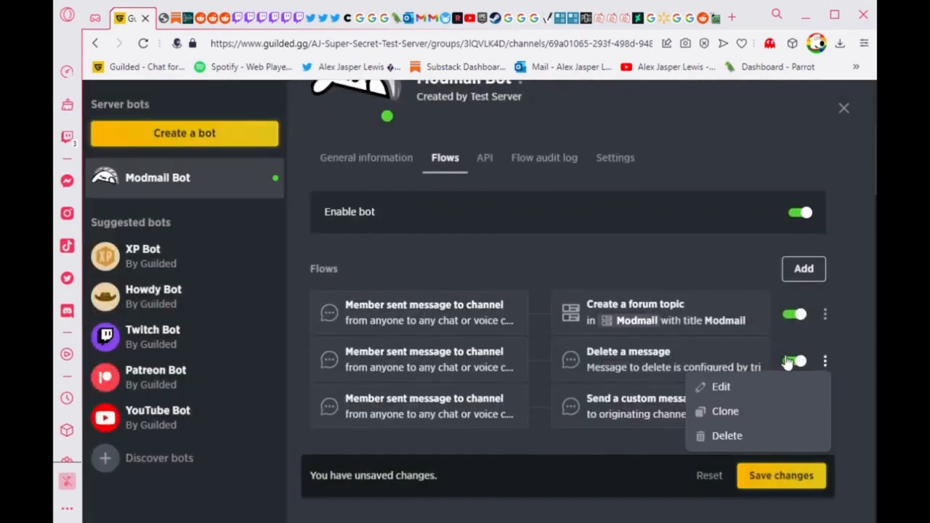
{"action": "left_click", "coordinate": [749, 388]}
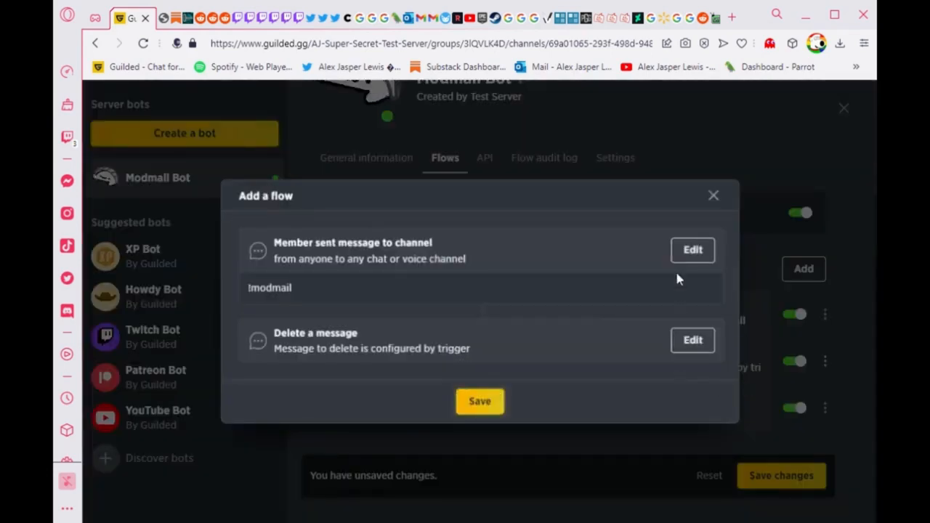
{"action": "left_click", "coordinate": [692, 250]}
{"action": "left_click", "coordinate": [436, 369]}
{"action": "left_click", "coordinate": [362, 420]}
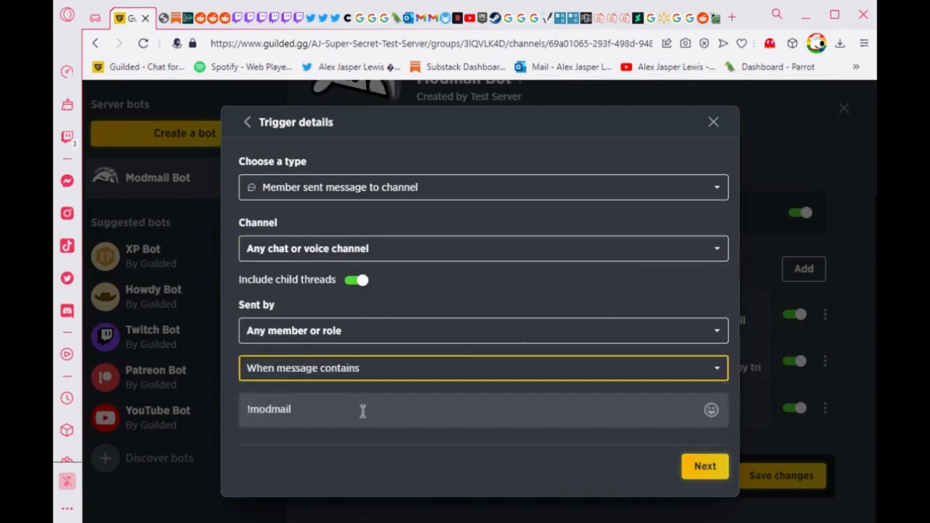
{"action": "left_click", "coordinate": [697, 466]}
{"action": "left_click", "coordinate": [485, 404]}
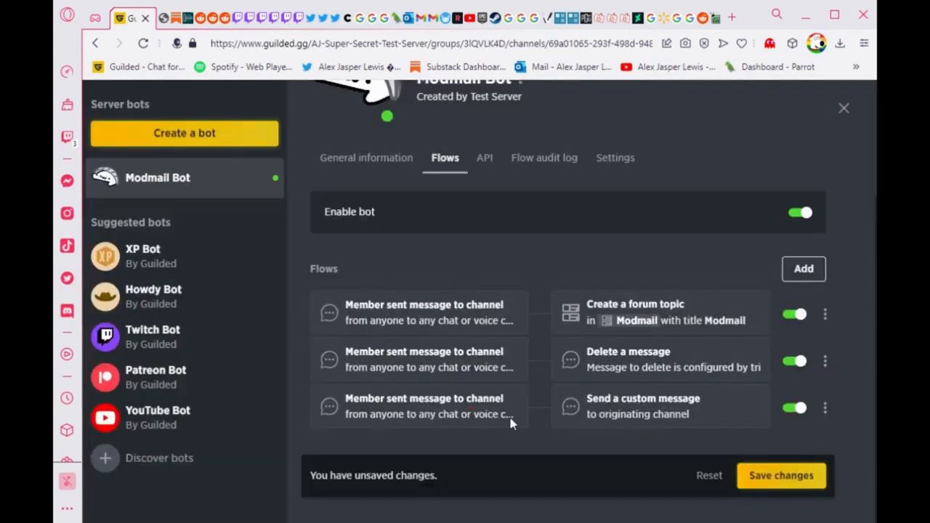
{"action": "left_click", "coordinate": [772, 476]}
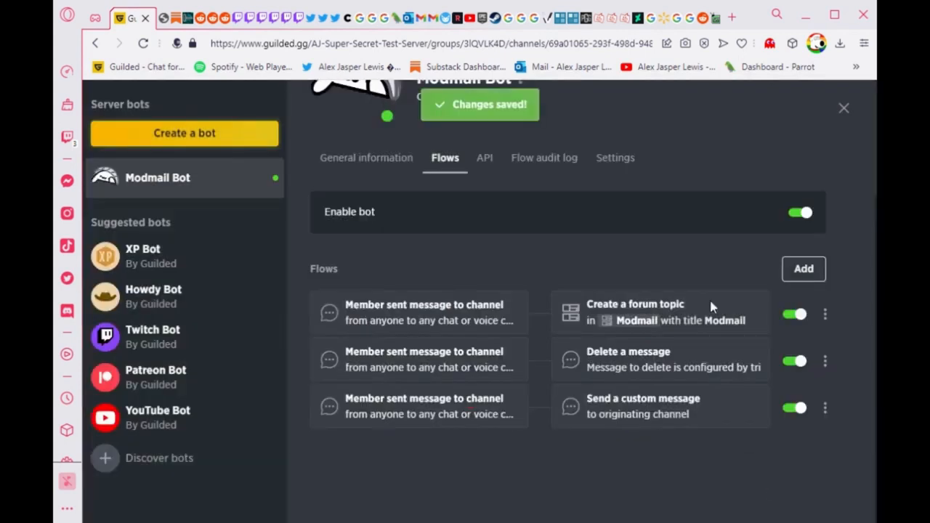
{"action": "left_click", "coordinate": [843, 109]}
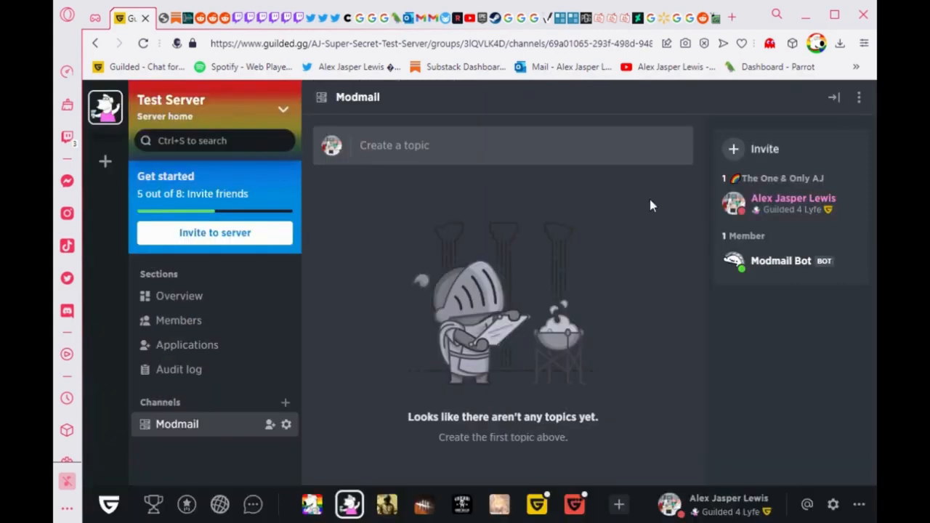
Step: Create a non-public chat channel named "test" in the server
{"action": "left_click", "coordinate": [285, 403]}
{"action": "left_click", "coordinate": [369, 169]}
{"action": "type", "text": "t"}
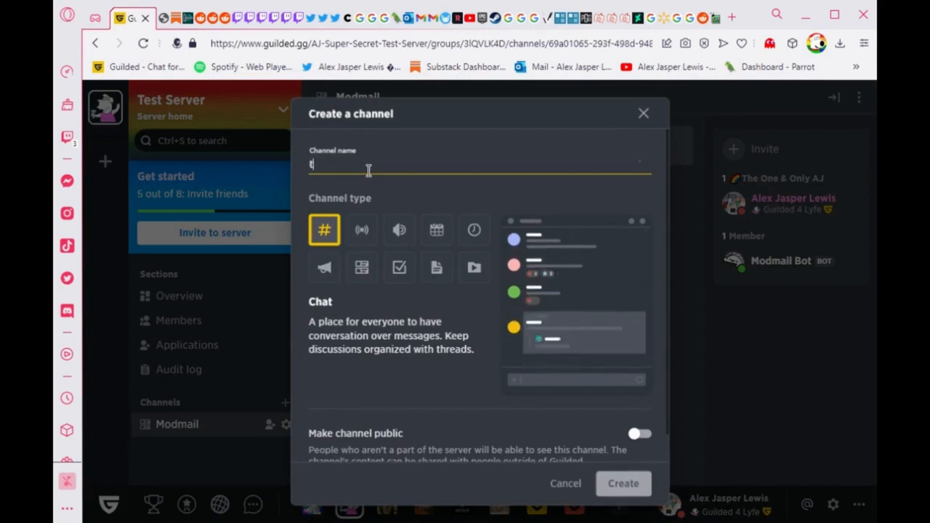
{"action": "type", "text": "est"}
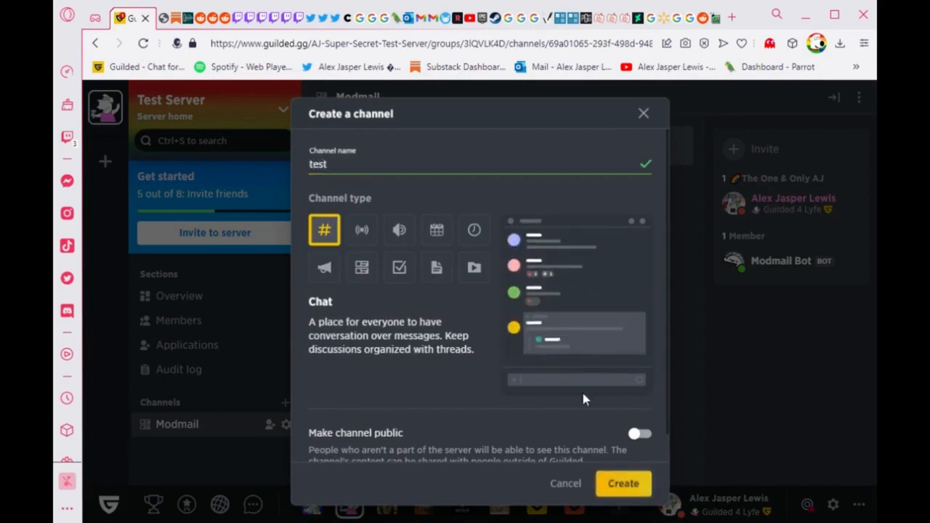
{"action": "left_click", "coordinate": [619, 484]}
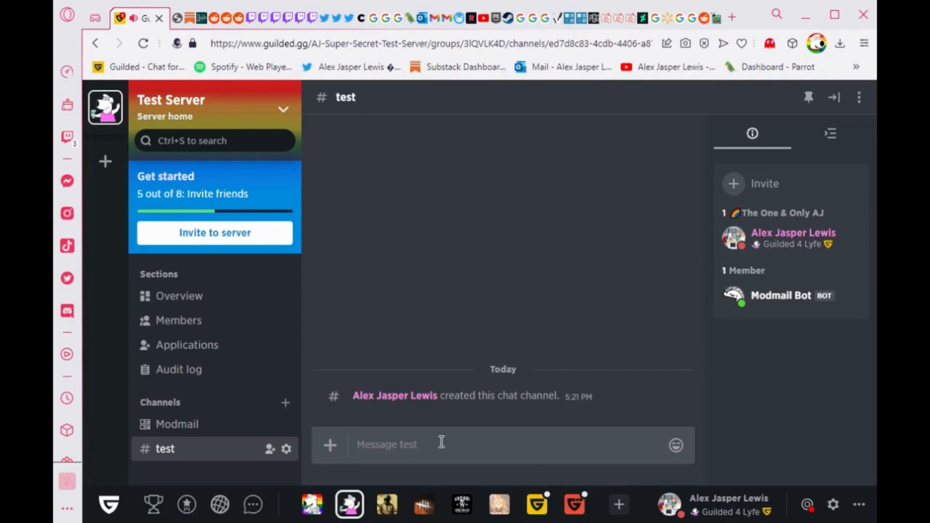
Step: Send "!modmail Hey I'd like to have some help with something" in the test channel
{"action": "type", "text": "!mm"}
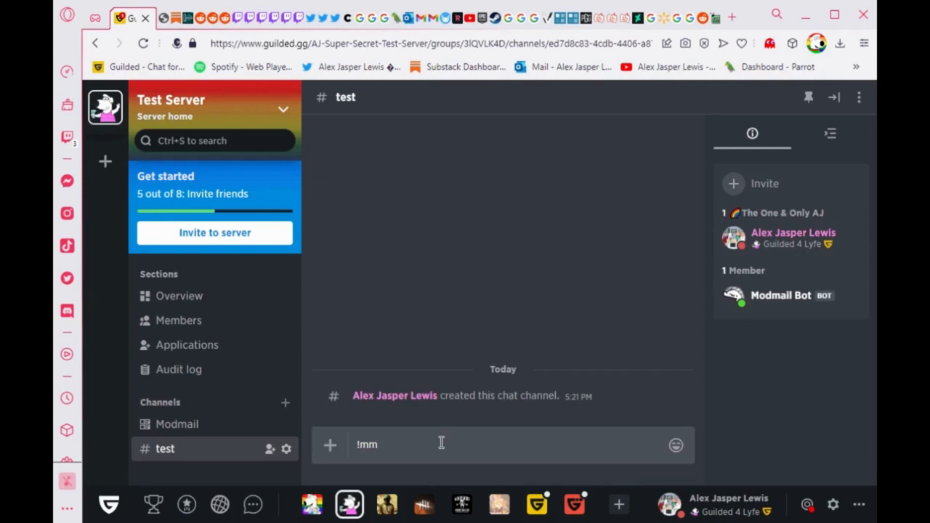
{"action": "type", "text": "Test"}
{"action": "key", "text": "BackSpace"}
{"action": "key", "text": "BackSpace"}
{"action": "key", "text": "BackSpace"}
{"action": "key", "text": "BackSpace"}
{"action": "key", "text": "BackSpace"}
{"action": "key", "text": "BackSpace"}
{"action": "key", "text": "BackSpace"}
{"action": "key", "text": "BackSpace"}
{"action": "key", "text": "BackSpace"}
{"action": "type", "text": "odmail Hey I'd like to have some "}
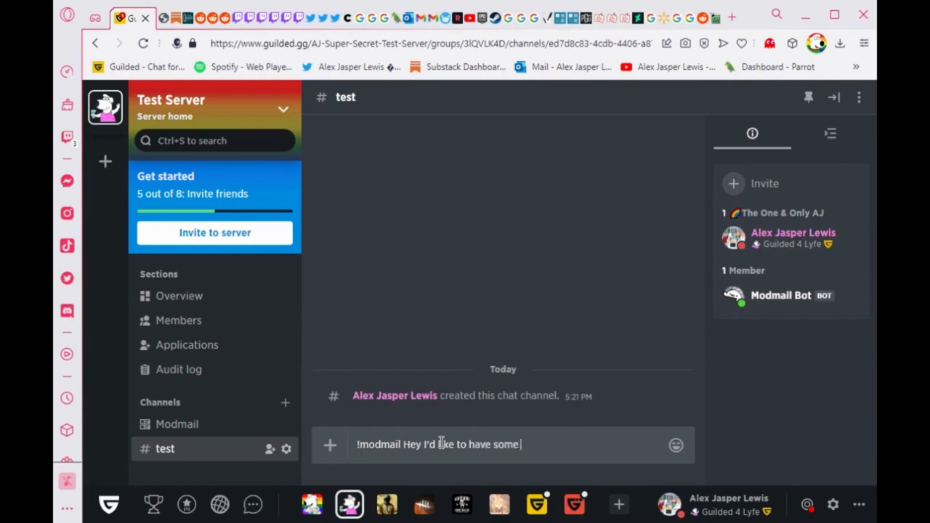
{"action": "type", "text": "help with something"}
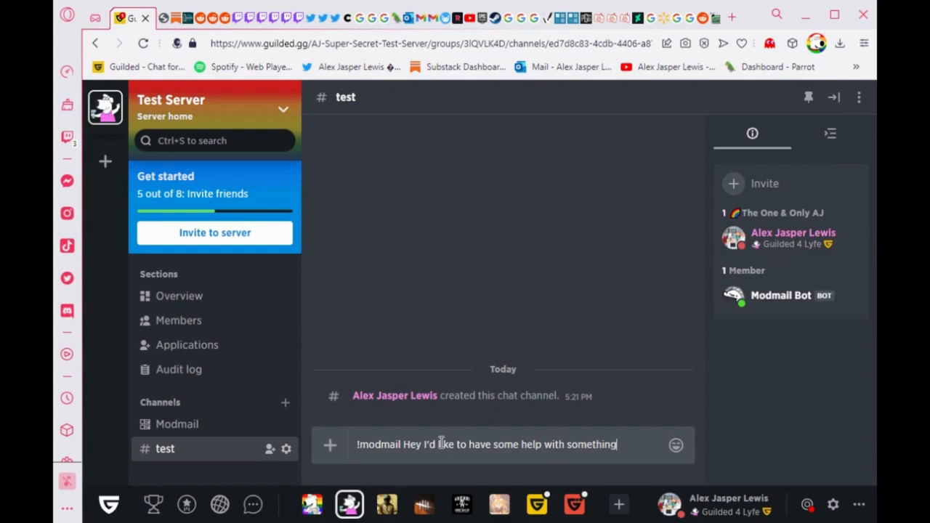
{"action": "key", "text": "Return"}
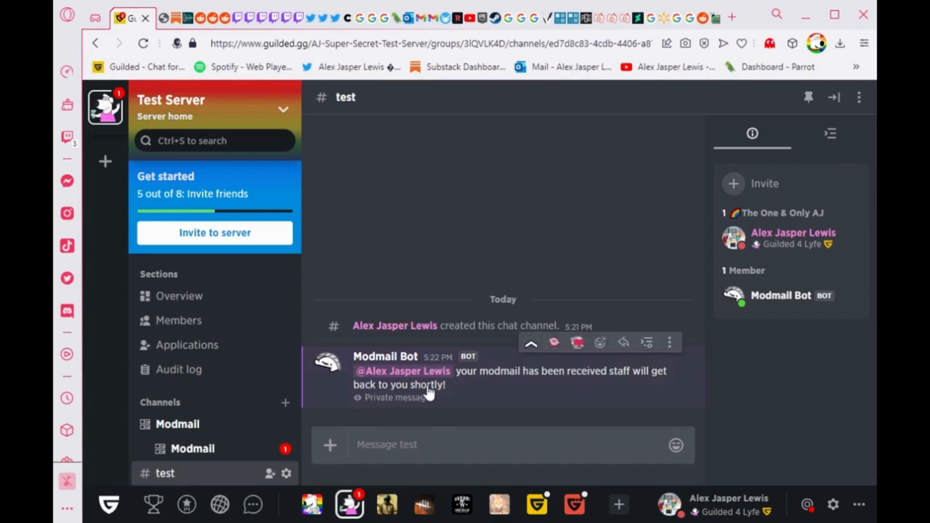
Step: Open the unread Modmail forum topic and review the post created by the bot
{"action": "left_click", "coordinate": [212, 450]}
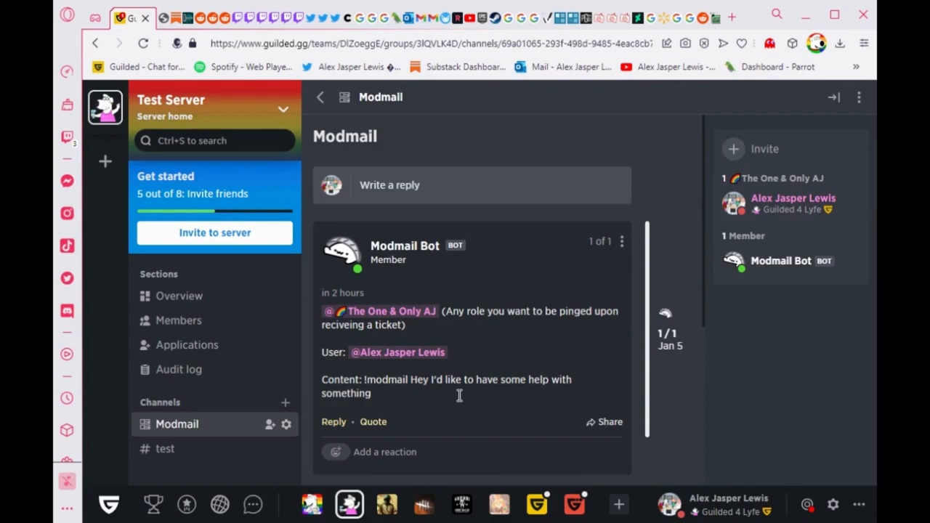
{"action": "scroll", "coordinate": [464, 406], "scroll_direction": "down", "scroll_amount": 1}
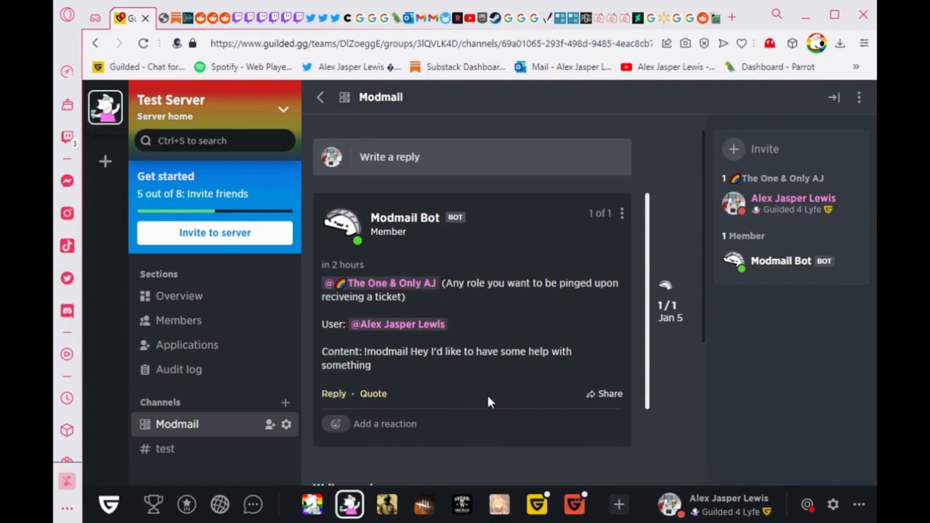